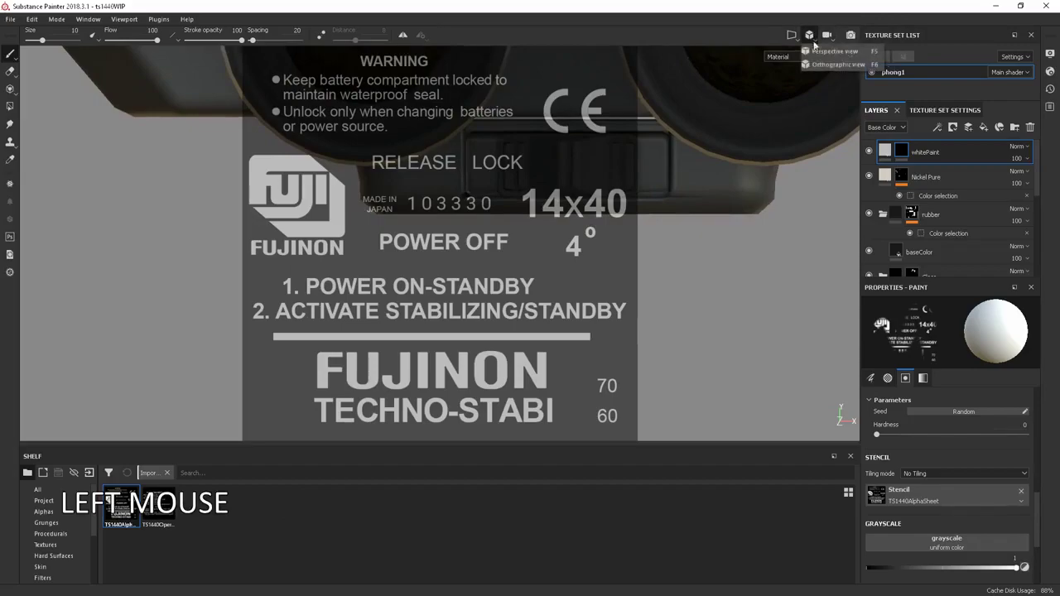
Set the brush alignment to UV and its size to 5.4, and paint LOCK through the stencil beside the battery latch
middle_click_drag(695, 270, 491, 266, "alt")
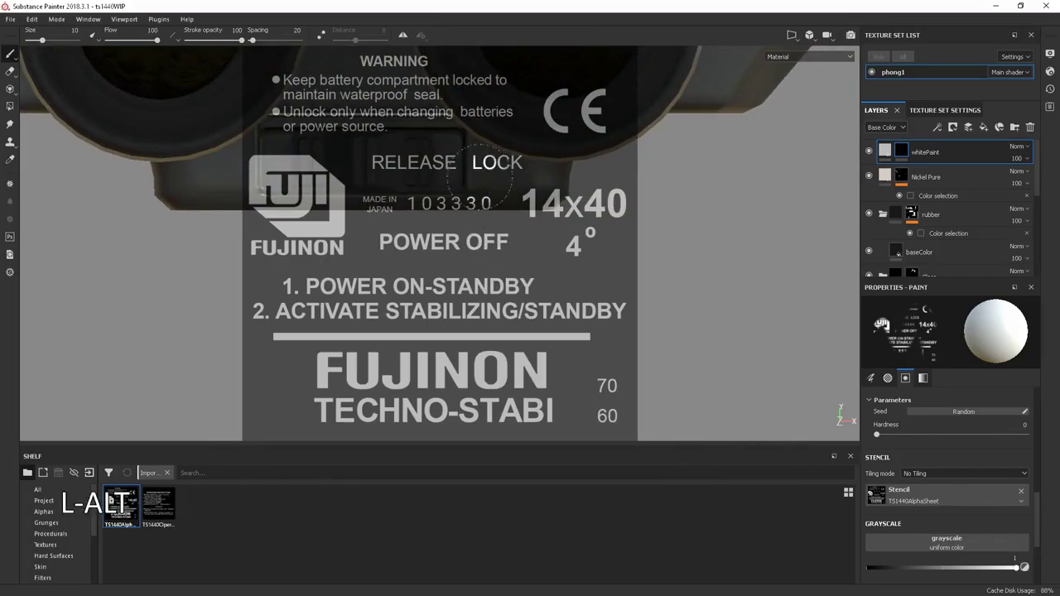
scroll(936, 453, "up", 2)
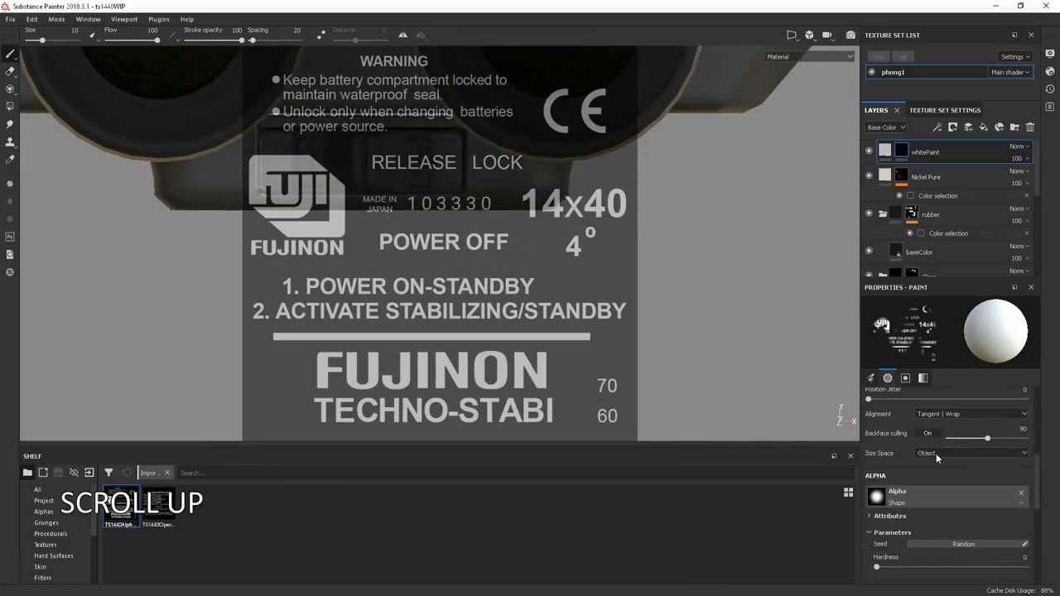
left_click(951, 414)
left_click(920, 447)
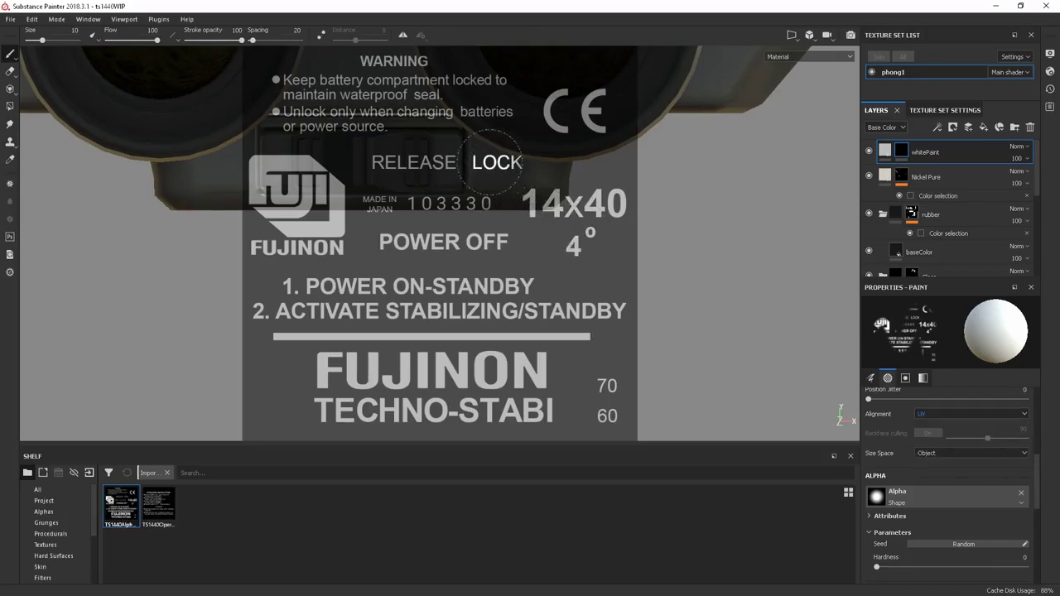
right_click_drag(497, 162, 488, 163, "ctrl")
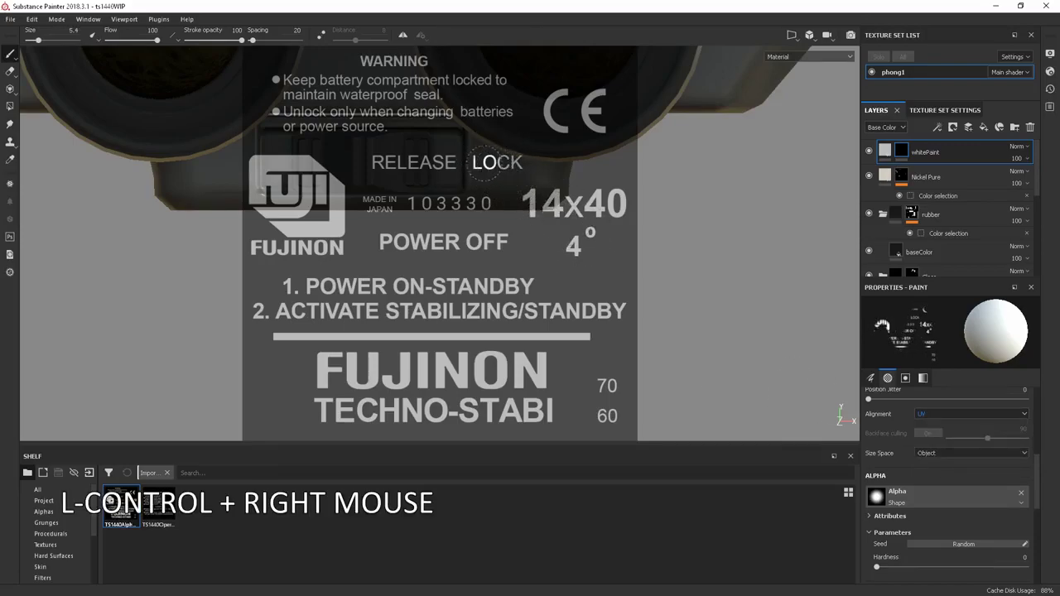
left_click(485, 162)
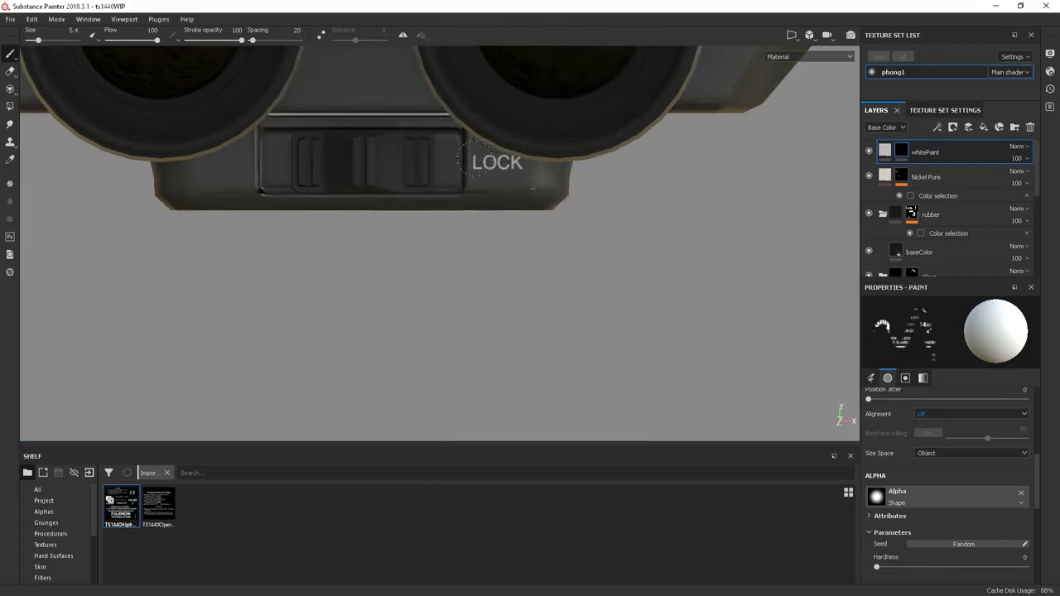
Switch to the combined 3D and 2D layout and locate the painted LOCK lettering in the UV view
left_click(795, 36)
left_click(809, 52)
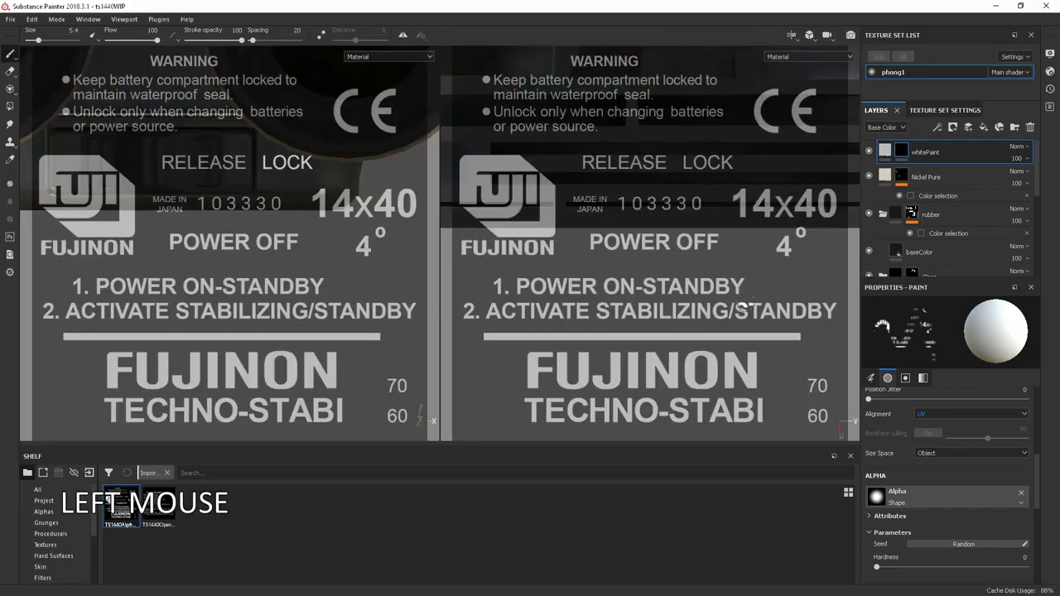
right_click_drag(698, 290, 658, 205, "alt")
middle_click_drag(657, 199, 718, 291, "alt")
right_click_drag(718, 292, 607, 259, "alt")
middle_click_drag(607, 259, 658, 193, "alt")
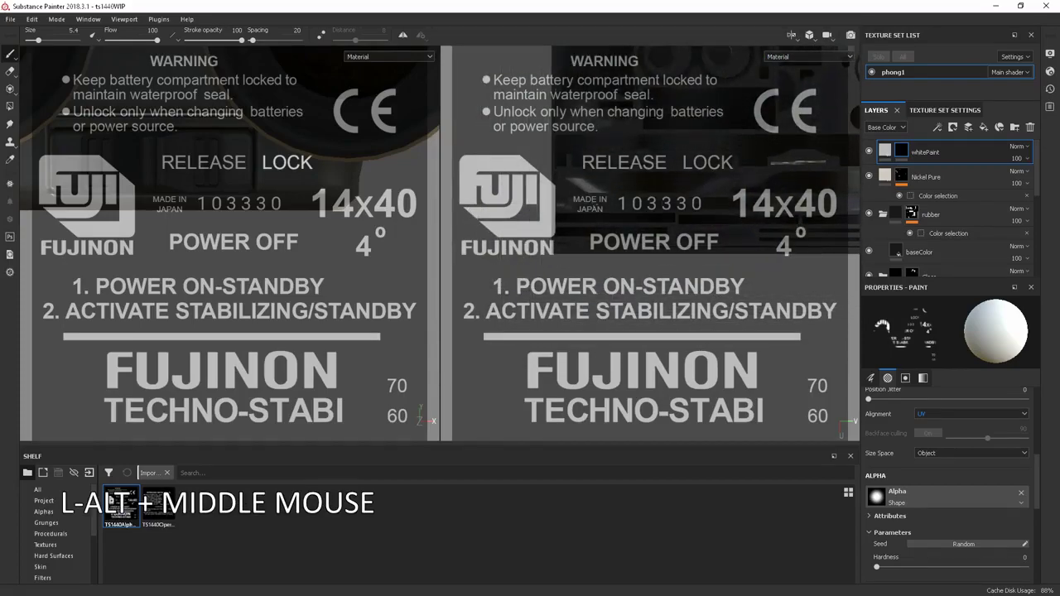
right_click_drag(602, 201, 644, 213, "alt")
middle_click_drag(564, 228, 688, 216, "alt")
right_click_drag(687, 216, 723, 231, "alt")
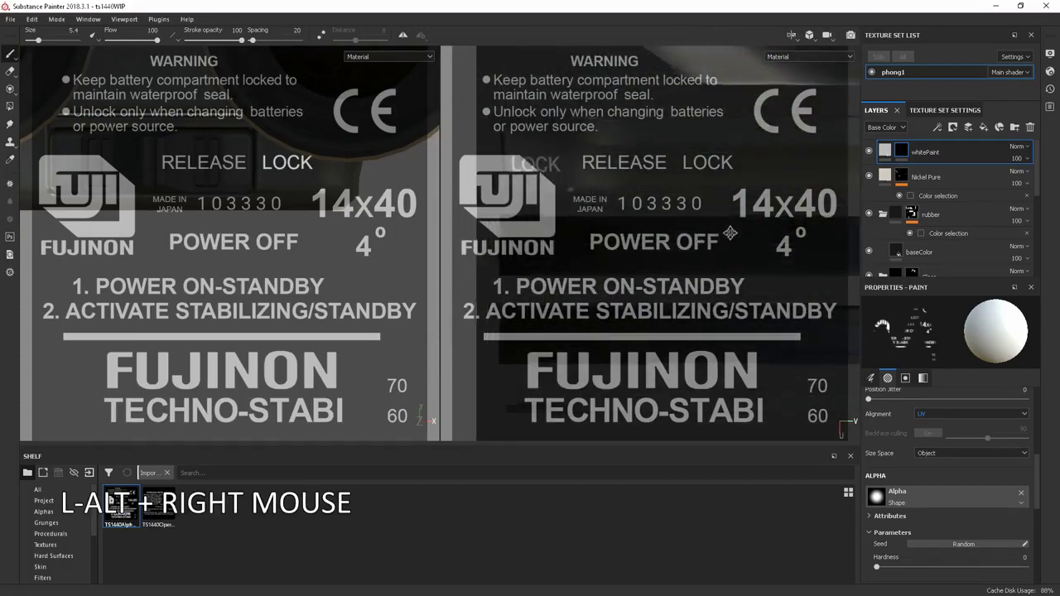
middle_click_drag(723, 231, 790, 263, "alt")
right_click_drag(790, 263, 704, 251, "alt")
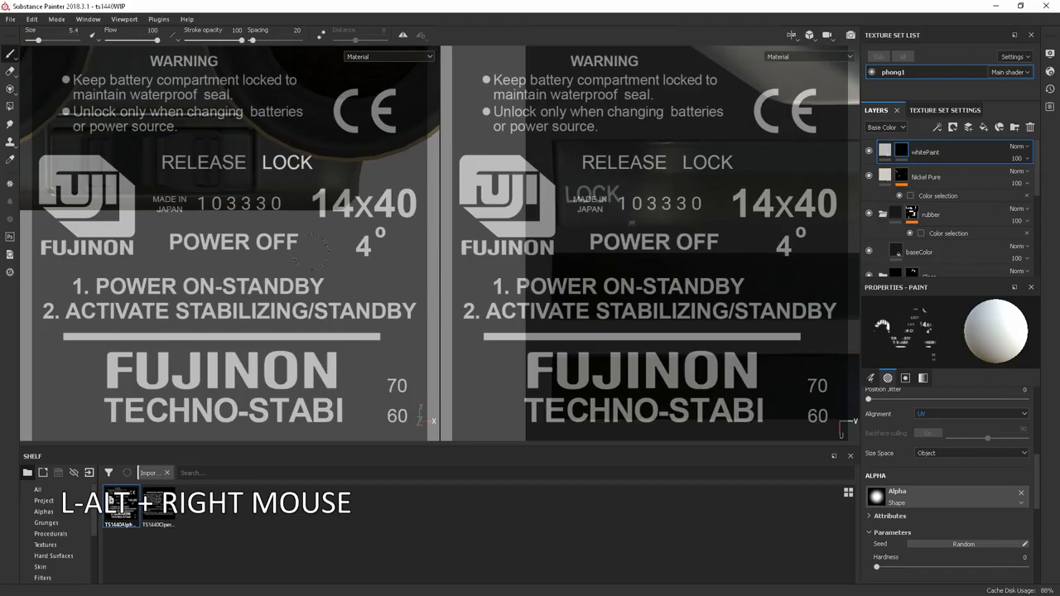
Paint RELEASE through the stencil on the opposite side of the battery latch
middle_click_drag(234, 250, 441, 253, "alt")
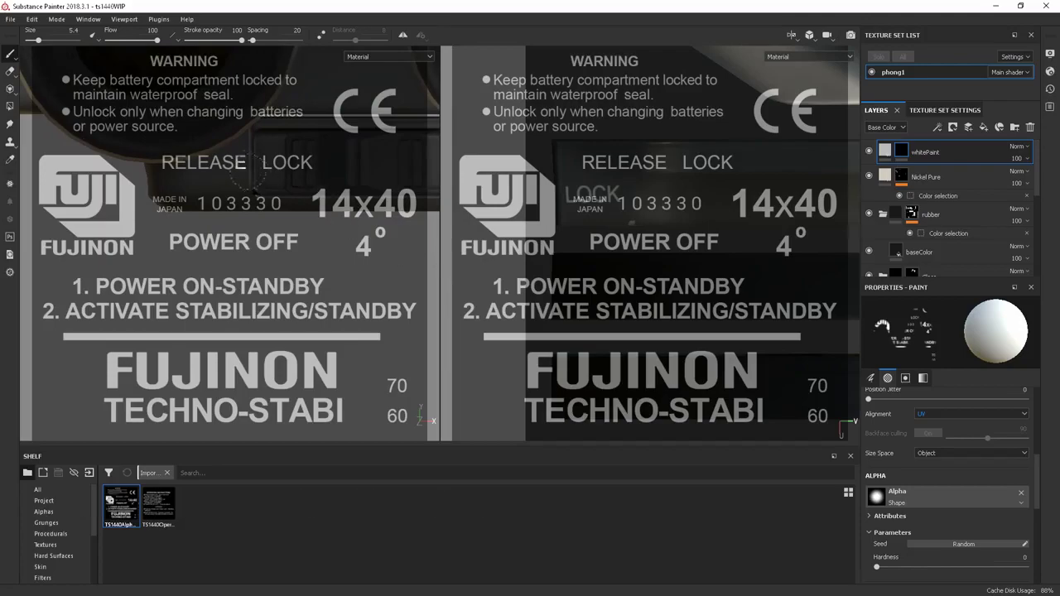
left_click(234, 162)
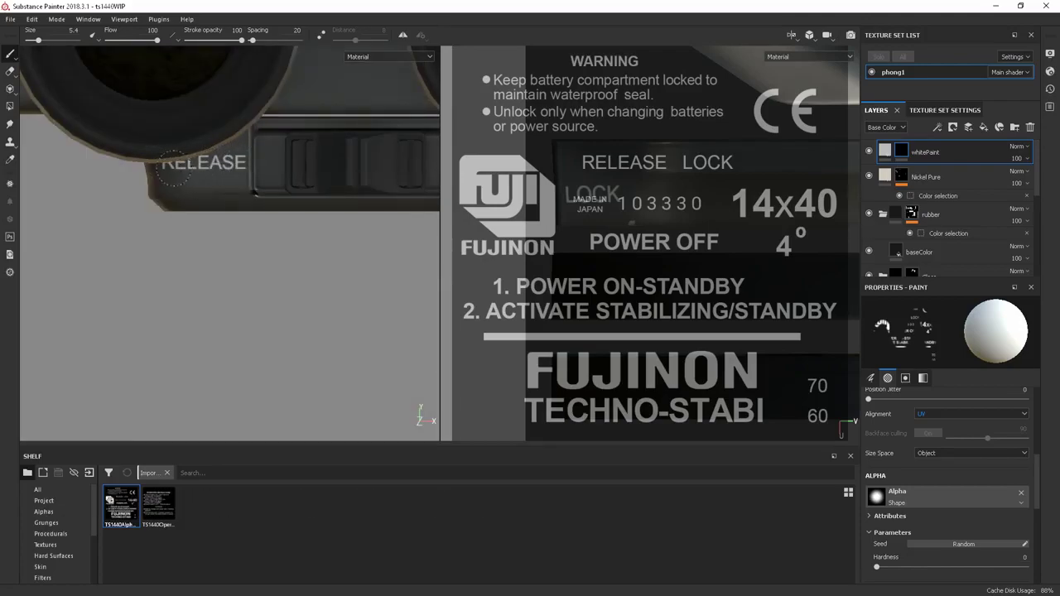
left_click_drag(174, 168, 191, 164)
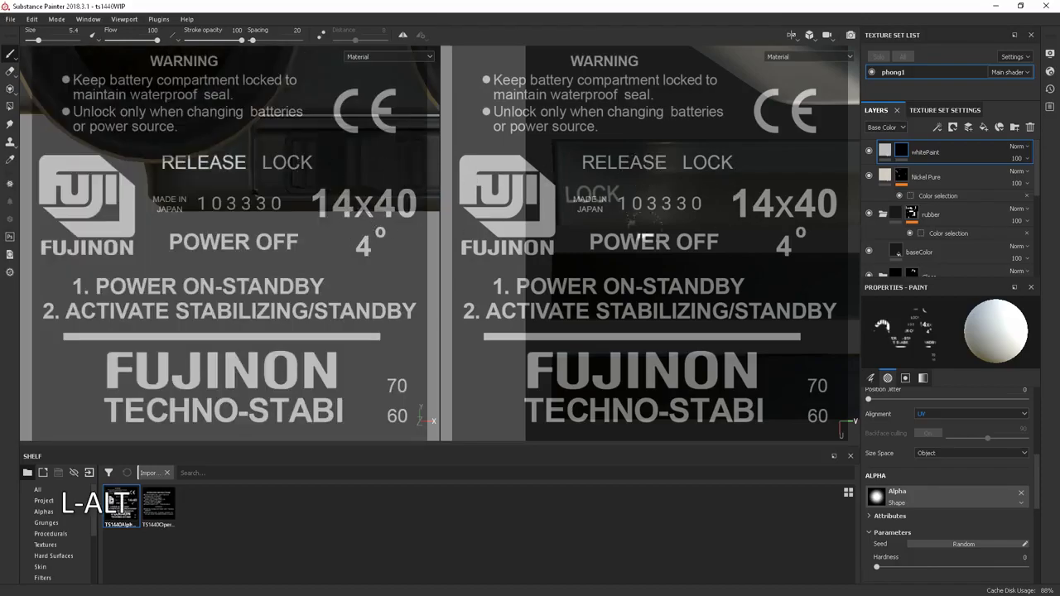
Clear the stencil and erase the stray white paint beneath LOCK in the UV view with a size 2.64 eraser
scroll(1001, 517, "down", 5)
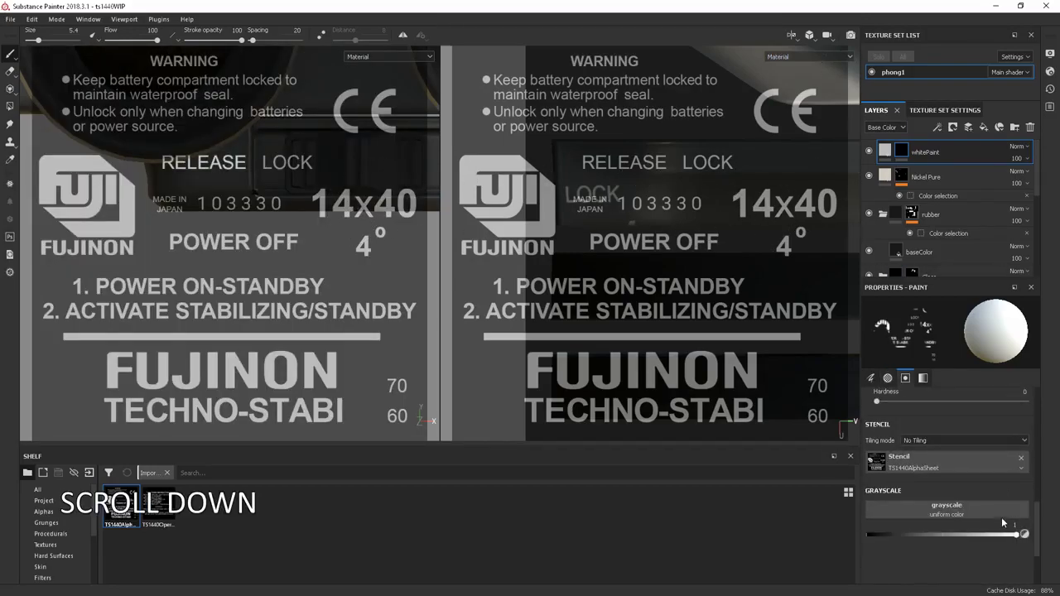
left_click(1019, 460)
middle_click_drag(743, 268, 646, 240, "alt")
right_click_drag(646, 240, 469, 179, "alt")
middle_click_drag(613, 240, 450, 196, "alt")
right_click_drag(736, 259, 580, 215, "alt")
middle_click_drag(735, 260, 607, 246, "alt")
right_click_drag(607, 246, 628, 165, "alt")
middle_click_drag(622, 186, 960, 332, "alt")
right_click_drag(960, 332, 403, 234, "alt")
middle_click_drag(403, 235, 655, 303, "alt")
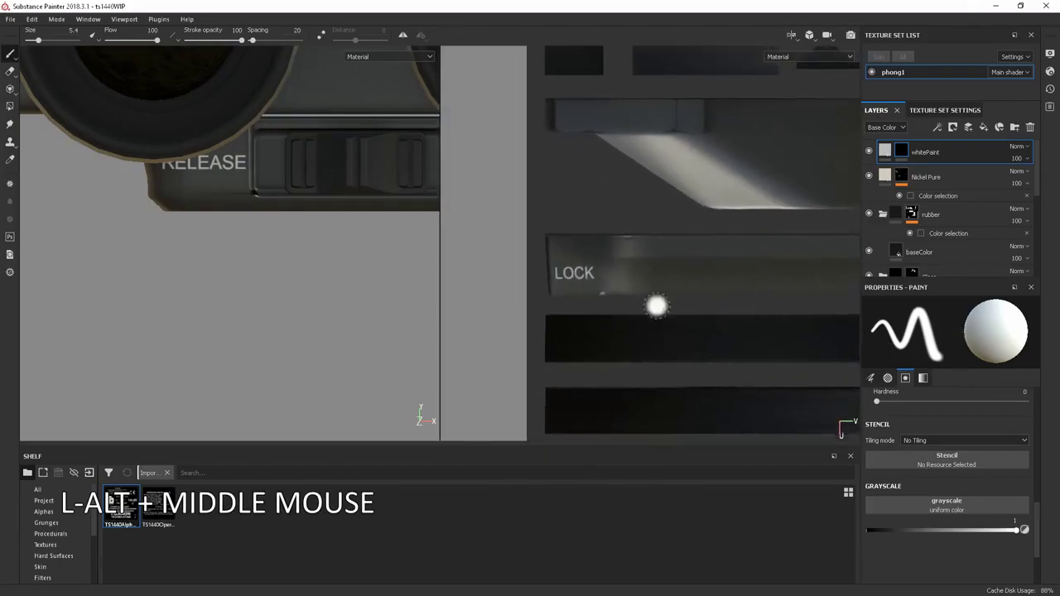
right_click_drag(656, 303, 568, 289, "alt")
left_click(10, 72)
mouse_move(284, 248)
left_mouse_down("alt")
mouse_move(240, 269)
mouse_move(265, 265)
left_mouse_up("alt")
right_click_drag(568, 298, 620, 282, "ctrl")
left_click_drag(565, 284, 580, 281)
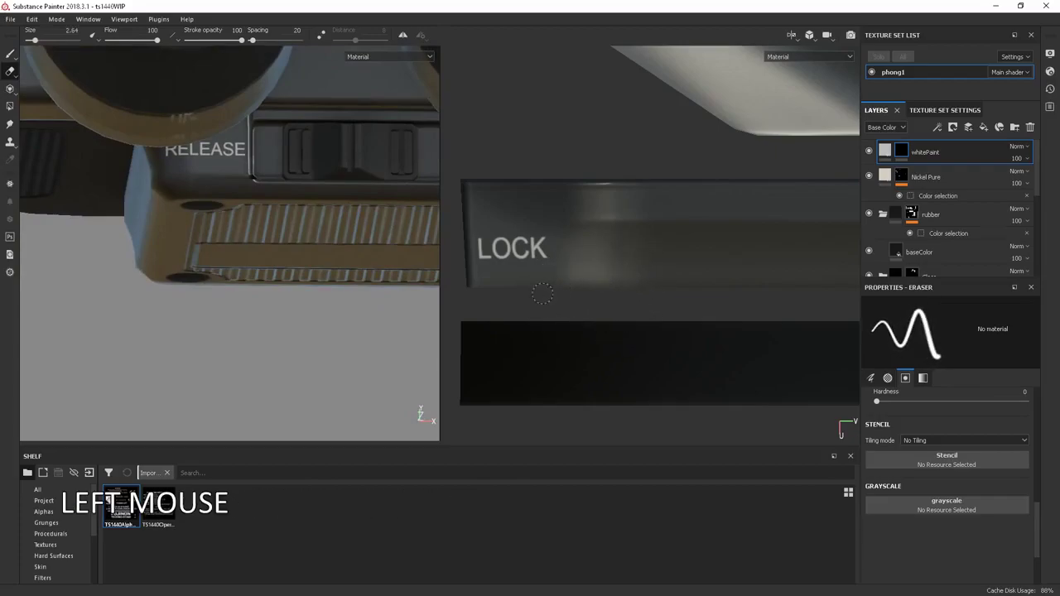
Erase the stray white marks from the eyepiece barrel above the RELEASE lettering in the 3D view
right_click_drag(326, 245, 298, 257, "alt")
left_click_drag(299, 257, 263, 291, "alt")
right_click_drag(263, 290, 197, 289, "alt")
middle_click_drag(197, 289, 235, 336, "alt")
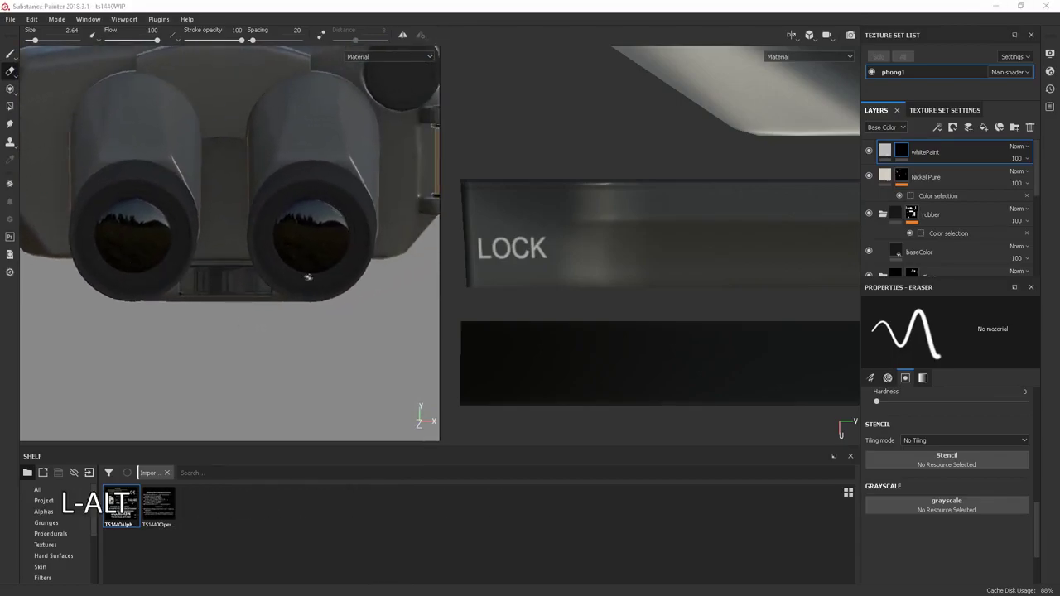
middle_click_drag(307, 279, 290, 310, "alt")
right_click_drag(290, 311, 254, 393, "alt")
left_click_drag(254, 393, 228, 377, "alt")
middle_click_drag(229, 377, 223, 263, "alt")
left_click_drag(223, 263, 248, 136, "alt")
middle_click_drag(171, 279, 406, 144, "alt")
middle_click_drag(321, 306, 224, 220, "alt")
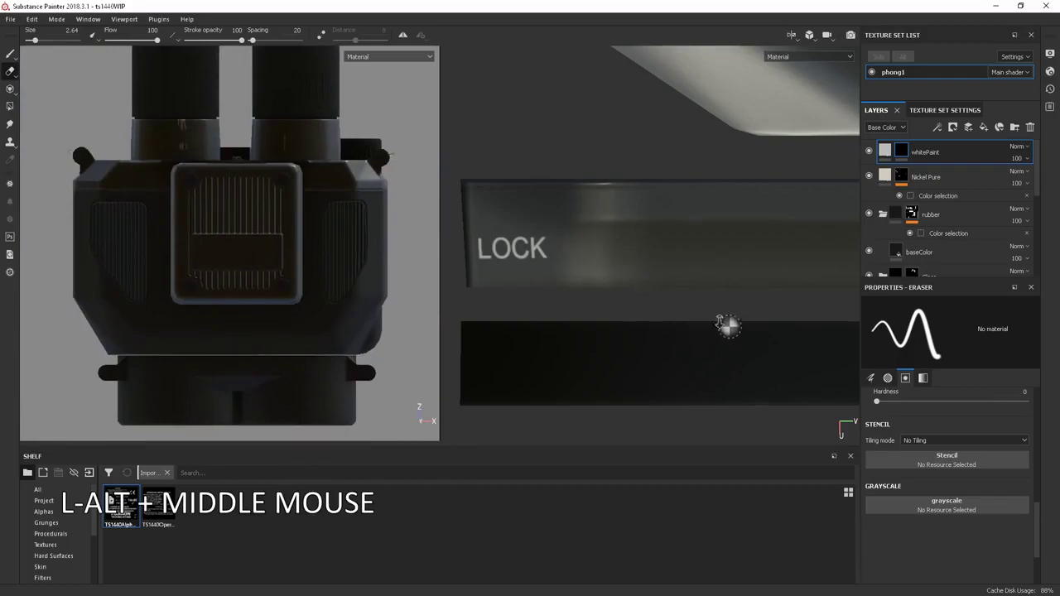
right_click_drag(732, 329, 560, 273, "alt")
middle_click_drag(561, 272, 526, 185, "alt")
scroll(585, 203, "down", 2)
scroll(584, 203, "up", 4)
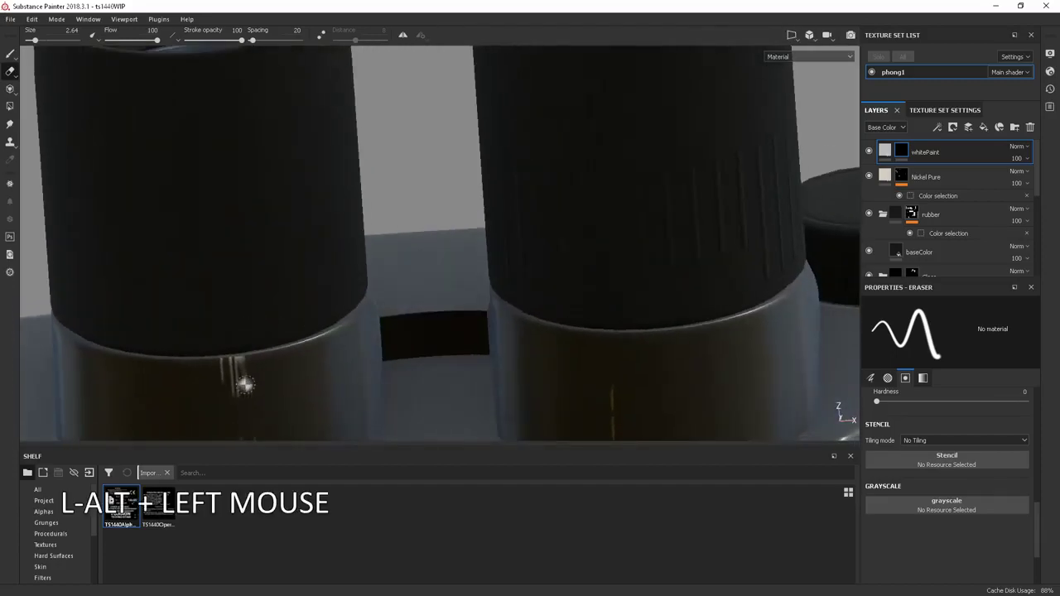
left_click_drag(245, 383, 224, 382)
middle_click_drag(229, 367, 301, 293, "alt")
left_click(299, 300)
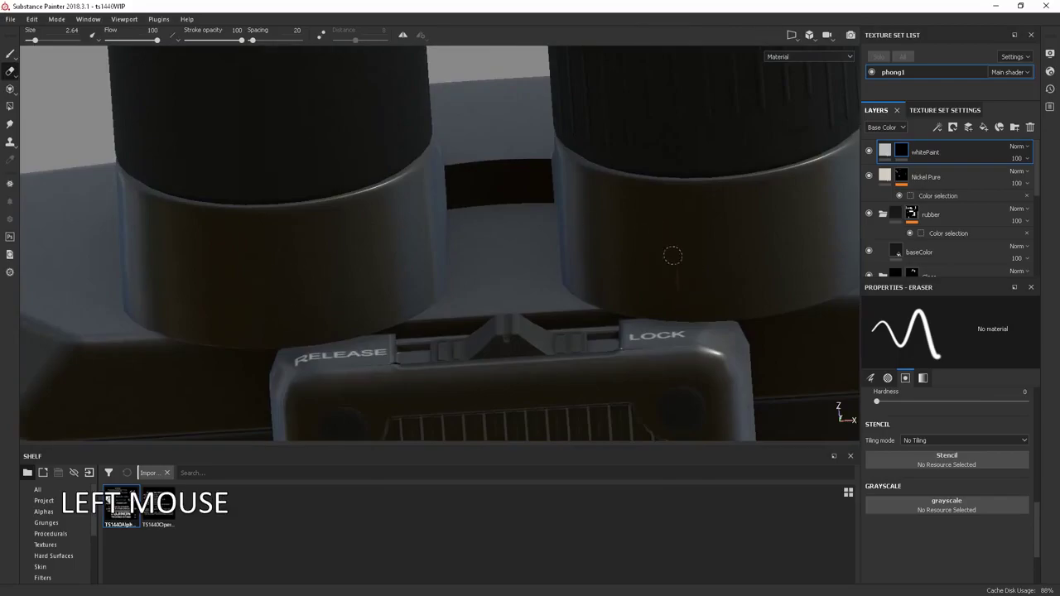
Inspect the RELEASE and LOCK lettering, the eyepiece side and the top of the binocular body
middle_click_drag(681, 262, 620, 207, "alt")
left_click_drag(621, 208, 625, 331, "alt")
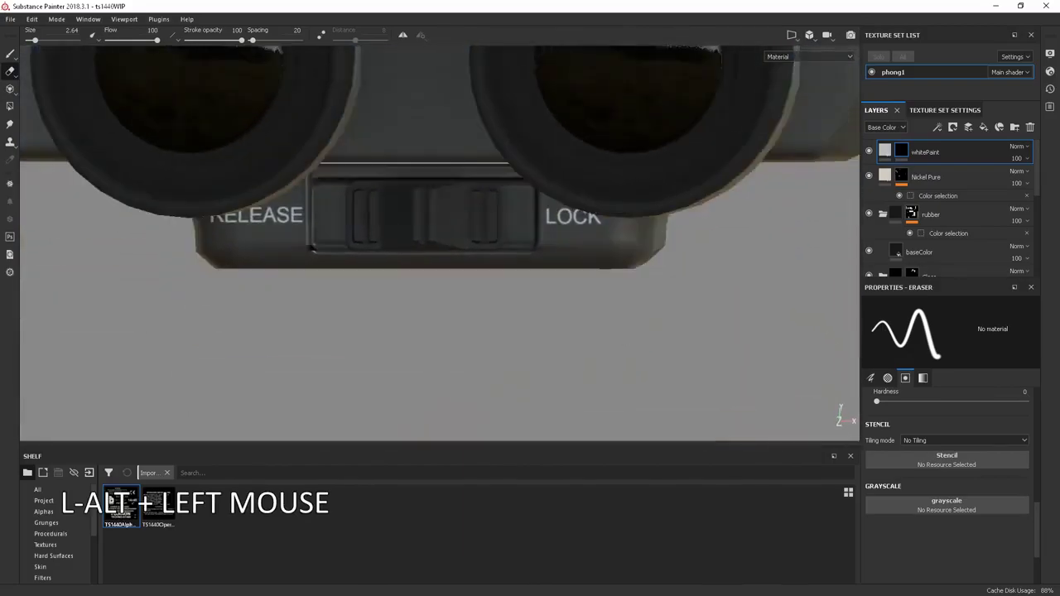
middle_click_drag(624, 332, 494, 224, "alt")
left_click_drag(494, 225, 604, 177, "alt")
right_click_drag(604, 177, 445, 190, "alt")
left_click_drag(445, 190, 640, 217, "alt")
right_click_drag(640, 217, 317, 151, "alt")
left_click_drag(317, 152, 580, 282, "alt")
middle_click_drag(579, 282, 538, 310, "alt")
left_click_drag(537, 309, 431, 240, "alt")
right_click_drag(430, 239, 495, 240, "alt")
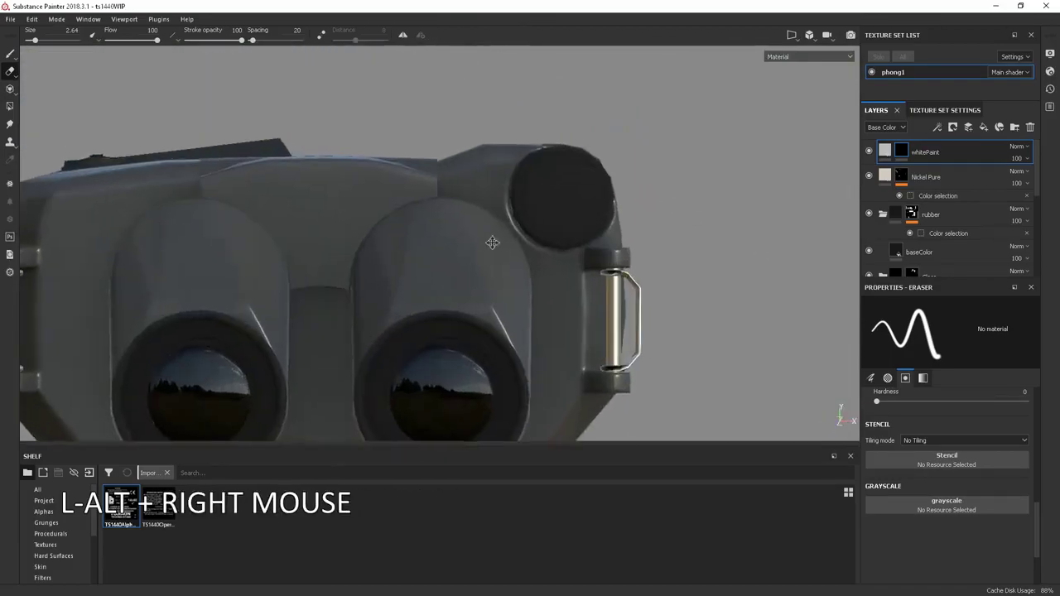
left_click_drag(494, 239, 398, 407, "alt")
right_click_drag(398, 407, 847, 230, "alt")
Add a fill layer named goldPaint above whitePaint and give it a black mask
left_click(969, 128)
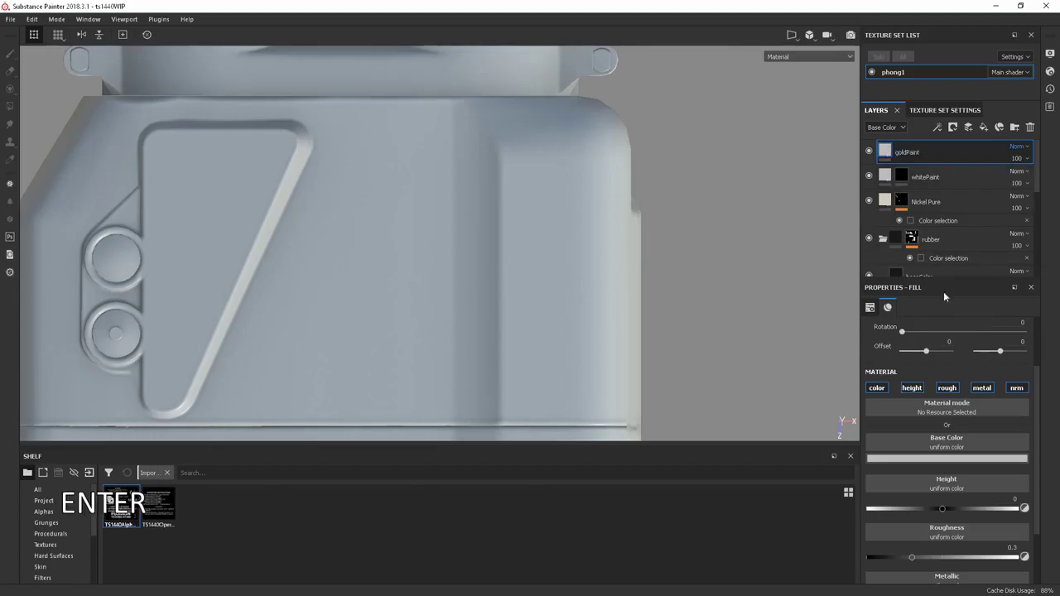
double_click(928, 202)
right_click(931, 152)
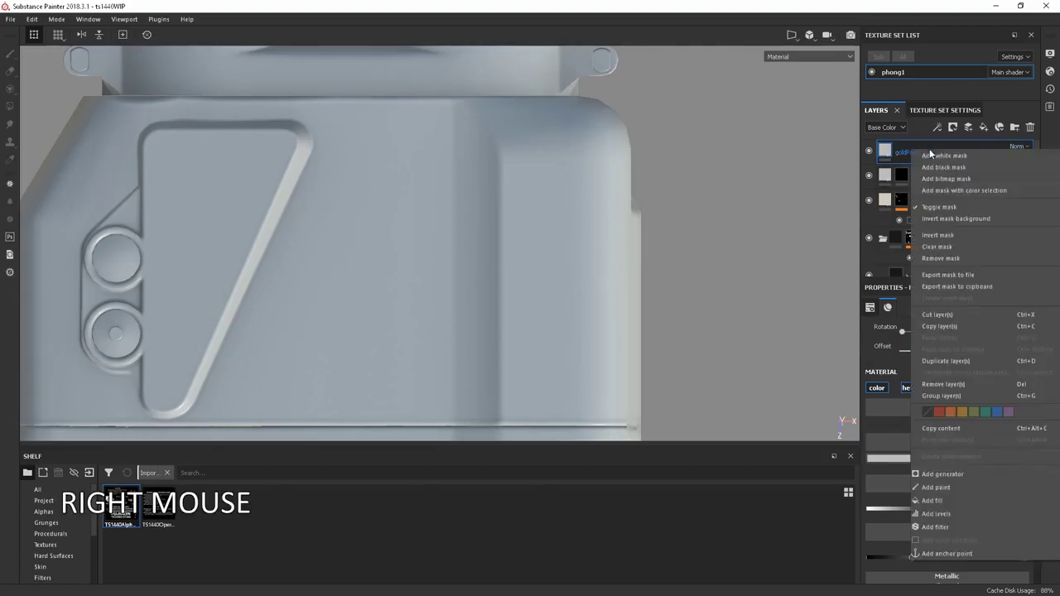
left_click(952, 168)
Load TS1440AlphaSheet as the stencil and rotate it diagonally over the triangular recess on the body's top
middle_click_drag(630, 240, 721, 240, "alt")
right_click_drag(722, 239, 660, 298, "alt")
middle_click_drag(661, 299, 641, 308, "alt")
right_click_drag(641, 308, 641, 301, "alt")
middle_click_drag(641, 302, 644, 300, "alt")
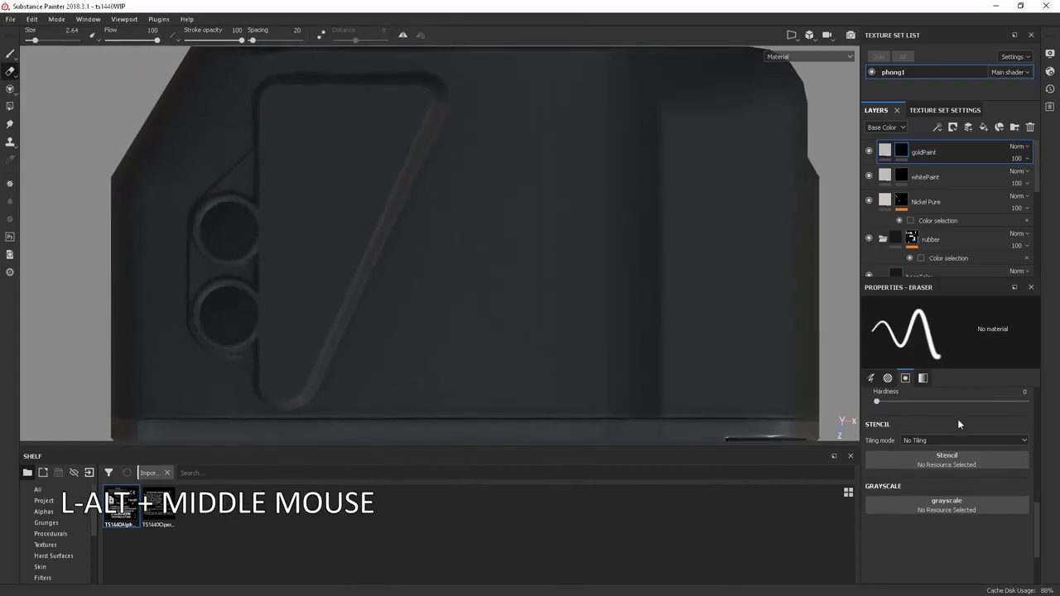
left_click_drag(116, 507, 952, 460)
right_click_drag(487, 277, 530, 315)
left_click_drag(571, 355, 650, 166)
middle_click_drag(609, 221, 471, 211)
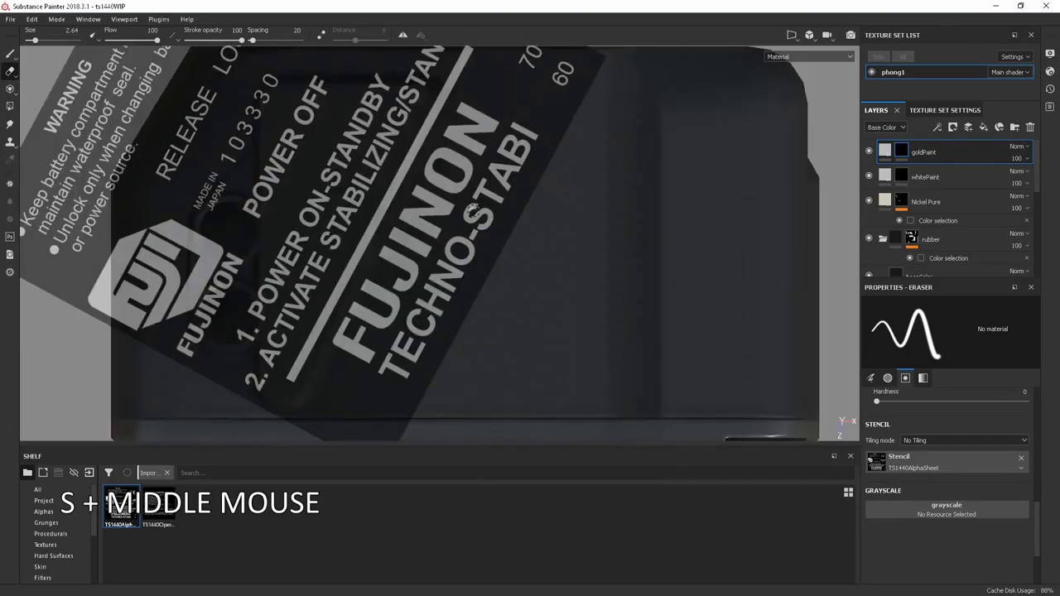
Scale the stencil down so its POWER lettering suits the size of the triangular recess
right_click_drag(530, 230, 500, 222, "alt")
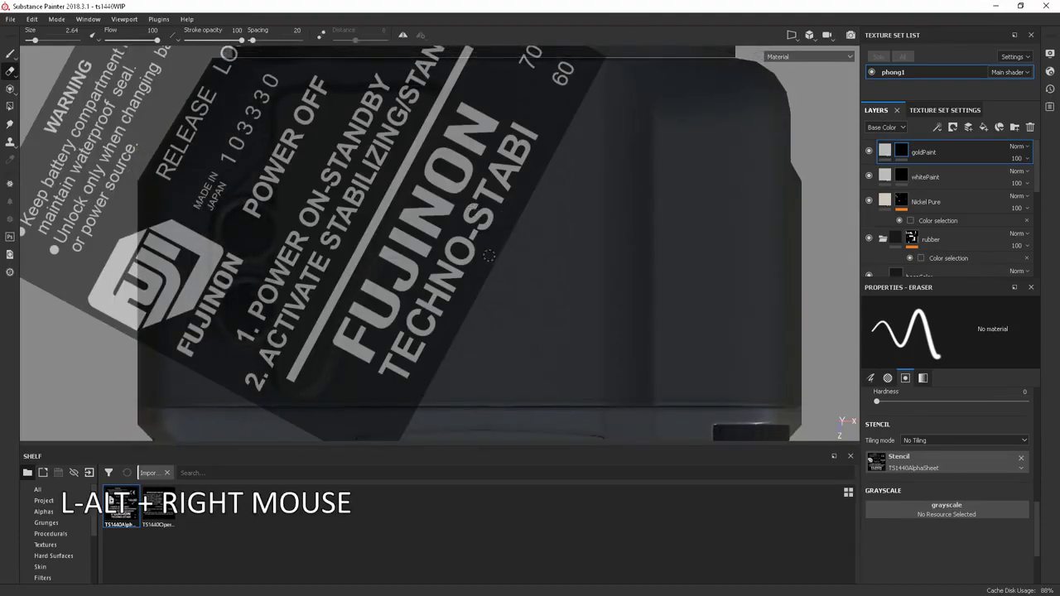
key("alt")
middle_click_drag(428, 247, 413, 261, "alt")
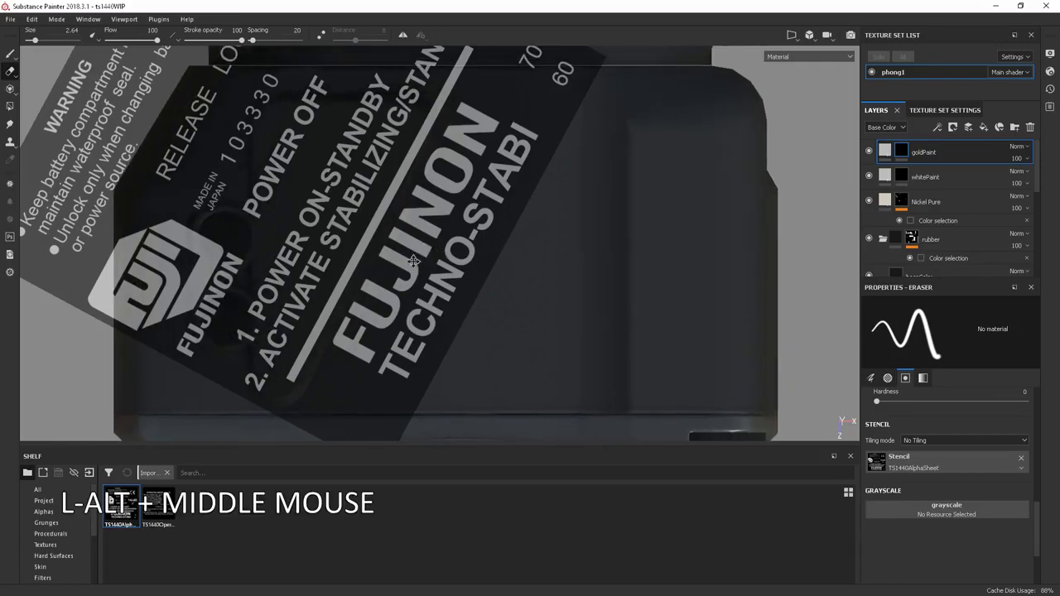
right_click_drag(488, 223, 348, 183)
middle_click_drag(348, 183, 394, 168, "alt")
key("s")
right_click_drag(392, 181, 377, 199)
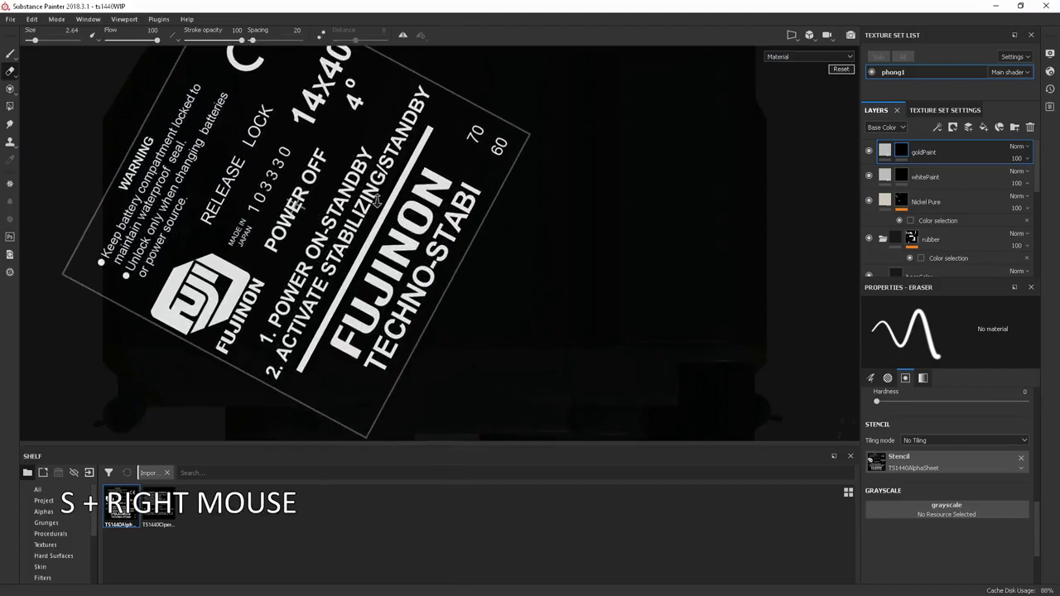
Fine-tune the stencil's rotation to match the recess's slanted edge and line the recess up with the POWER lettering
right_click_drag(488, 235, 495, 240, "alt")
mouse_move(545, 252)
middle_mouse_down("alt")
mouse_move(577, 323)
mouse_move(570, 302)
mouse_move(560, 306)
middle_mouse_up("alt")
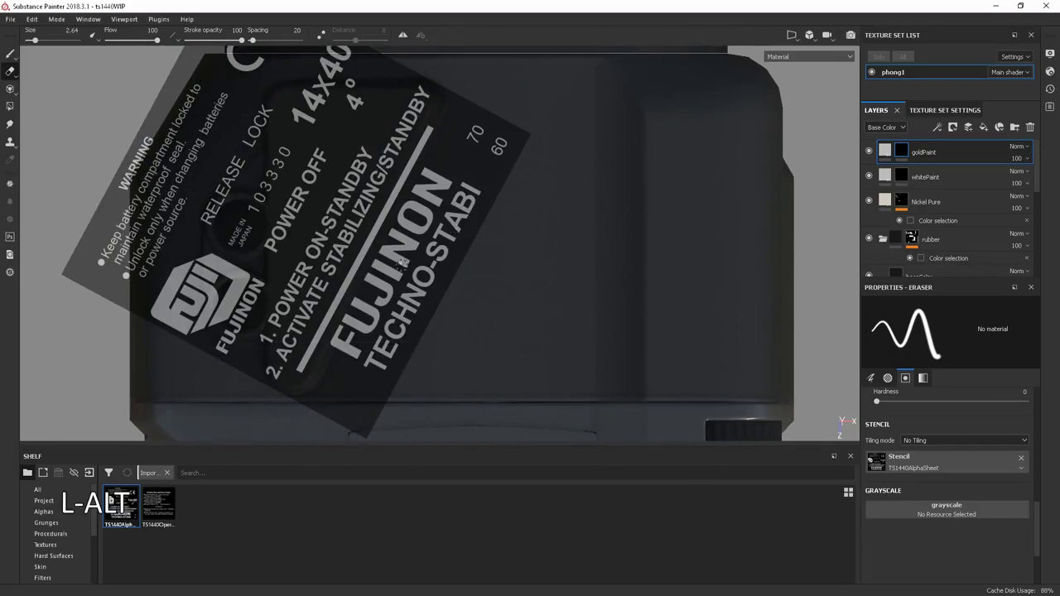
key("s")
left_click_drag(419, 275, 409, 320)
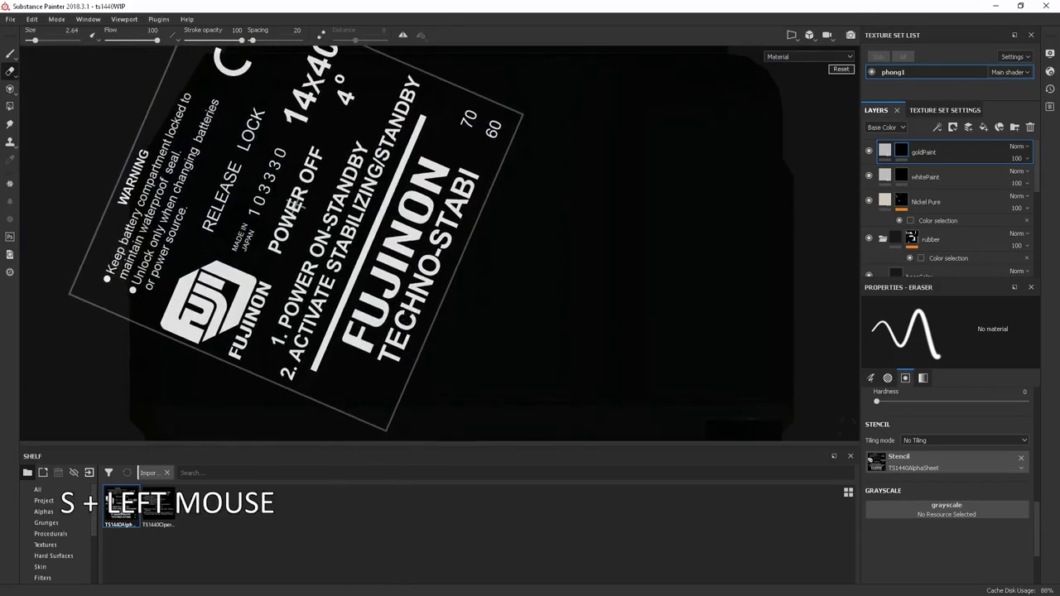
key("s")
left_click_drag(430, 270, 418, 274)
key("s")
right_click_drag(473, 287, 660, 301, "alt")
mouse_move(660, 301)
middle_mouse_down("alt")
mouse_move(683, 309)
mouse_move(648, 291)
middle_mouse_up("alt")
right_click_drag(649, 291, 666, 292, "alt")
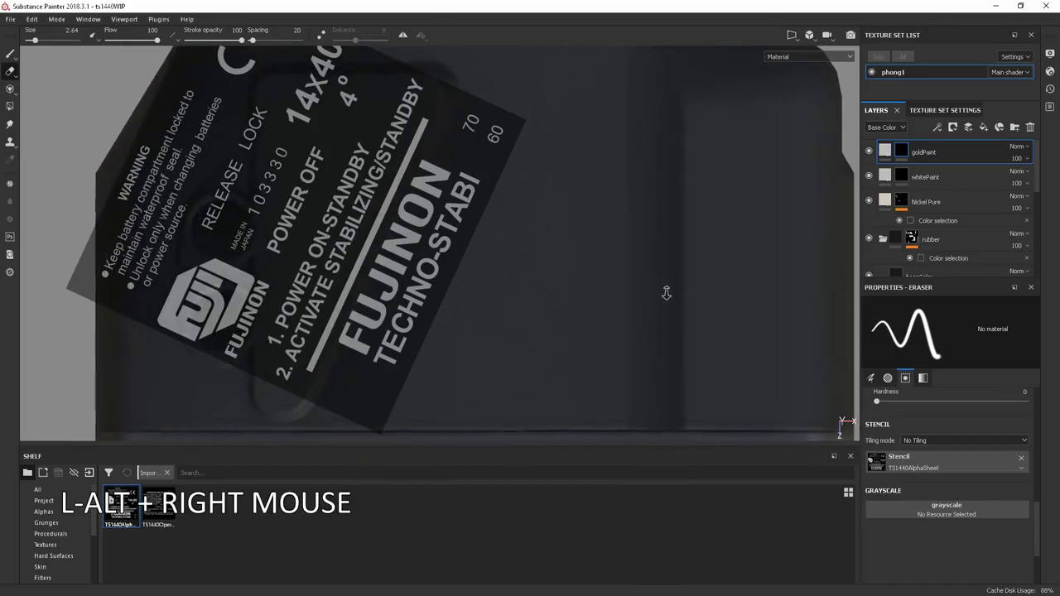
middle_click_drag(637, 288, 647, 290, "alt")
right_click_drag(648, 291, 635, 283, "alt")
mouse_move(628, 283)
middle_mouse_down("alt")
mouse_move(637, 284)
mouse_move(618, 274)
middle_mouse_up("alt")
right_click_drag(618, 274, 567, 250, "alt")
middle_click_drag(567, 250, 559, 246, "alt")
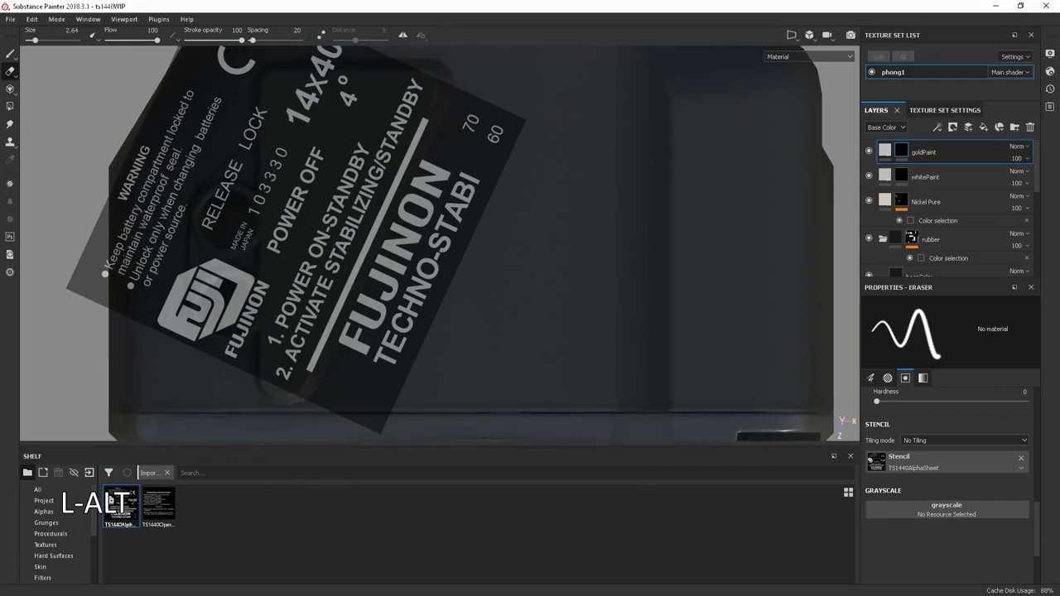
Paint the POWER OFF, POWER ON-STANDBY and ACTIVATE STABILIZING/STANDBY lettering through the stencil into the triangular recess on goldPaint's mask
key("1")
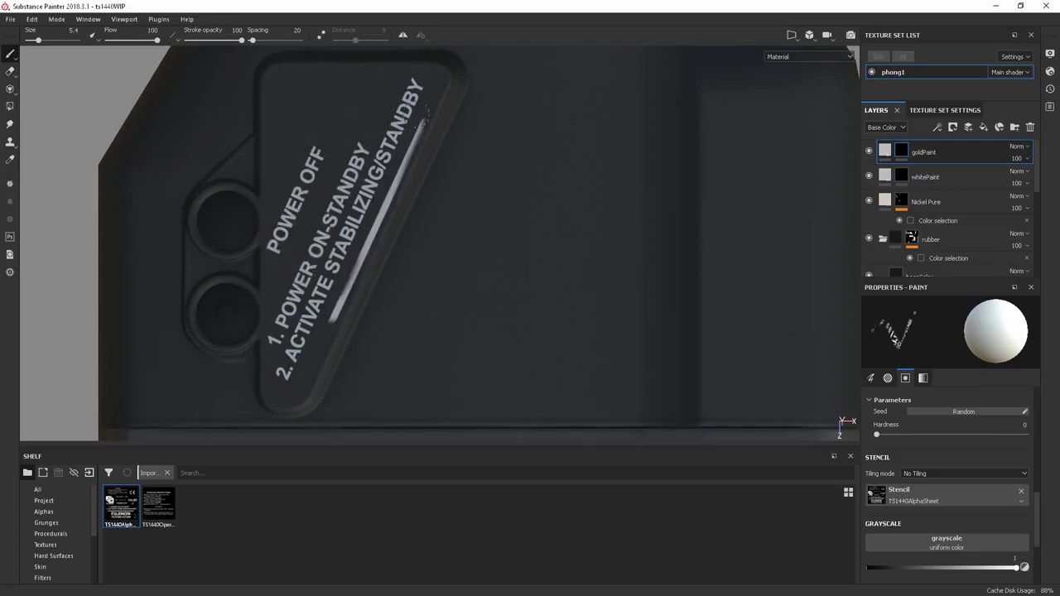
left_click_drag(407, 143, 419, 117)
key("ctrl+z")
right_click_drag(557, 313, 534, 308, "alt")
middle_click_drag(534, 308, 515, 299, "alt")
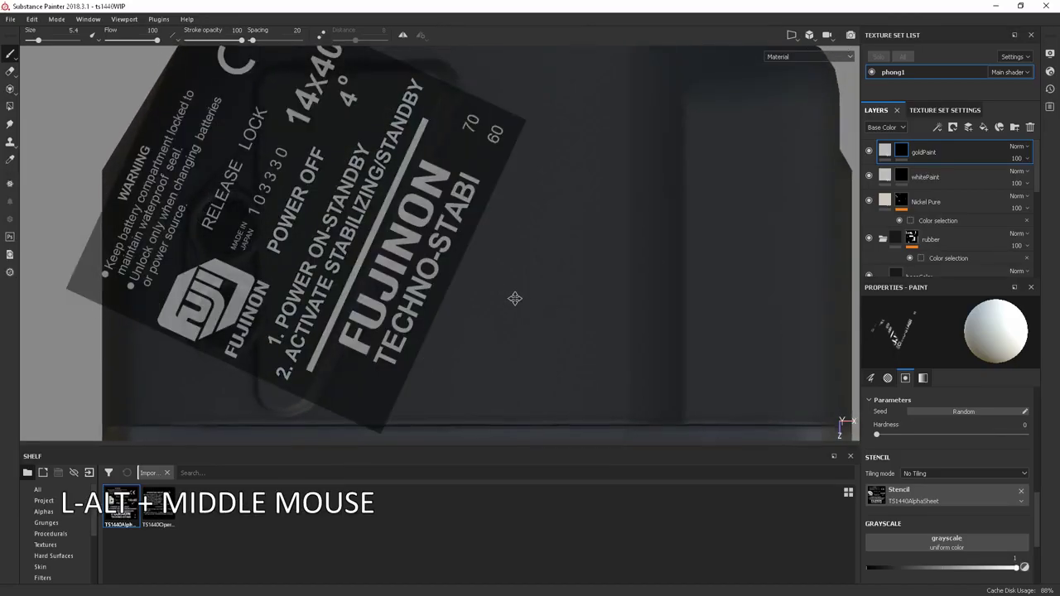
left_click_drag(280, 372, 402, 139)
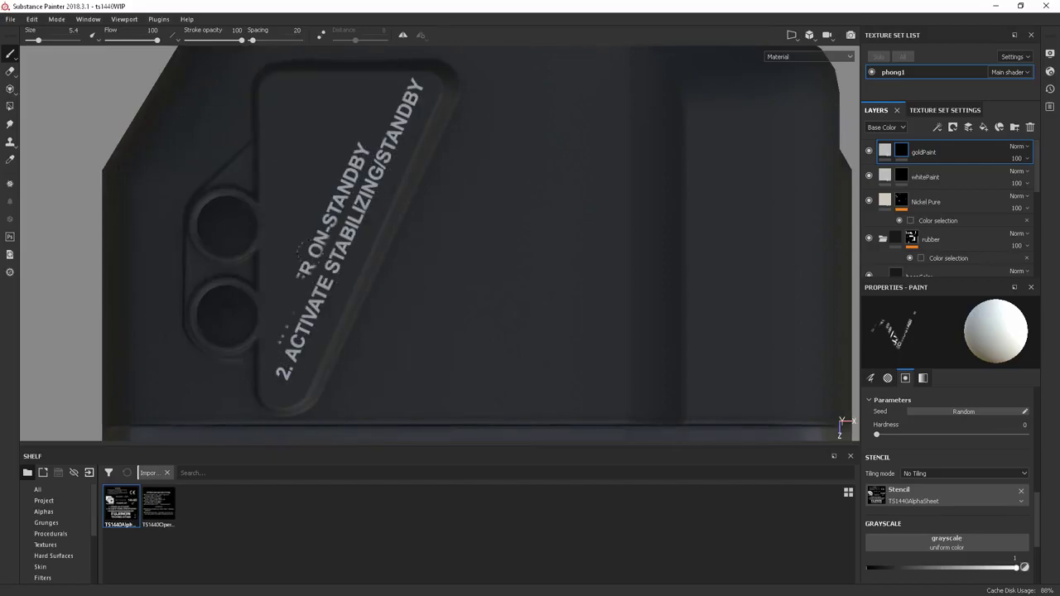
left_click_drag(338, 248, 328, 252)
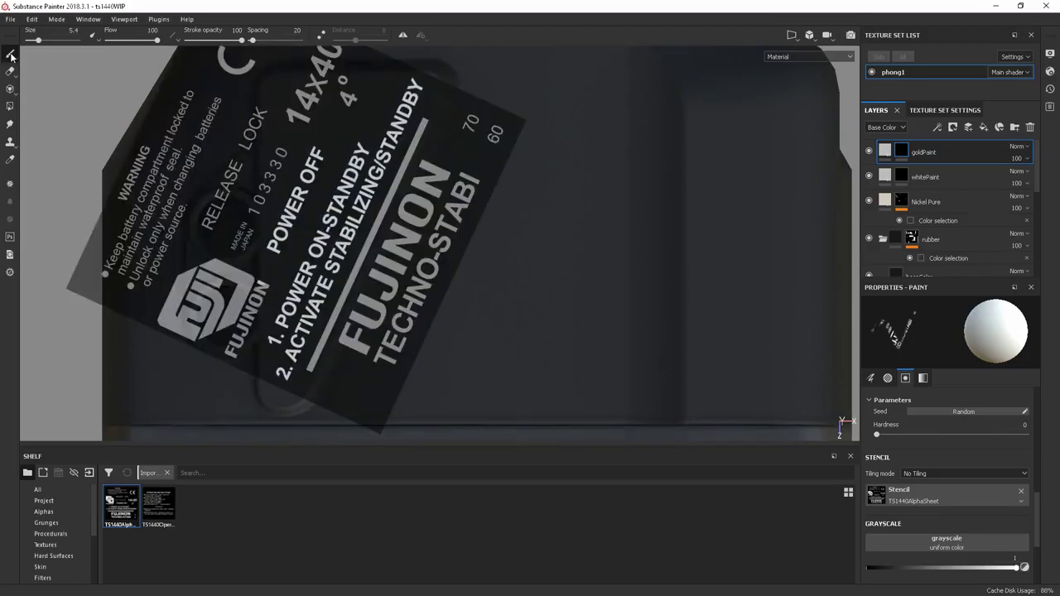
Set goldPaint's base color to a pale gold and lower its roughness
left_click(7, 73)
mouse_move(439, 303)
left_mouse_down("alt")
mouse_move(456, 265)
mouse_move(435, 303)
left_mouse_up("alt")
left_click(940, 154)
left_click(941, 461)
left_click(1003, 424)
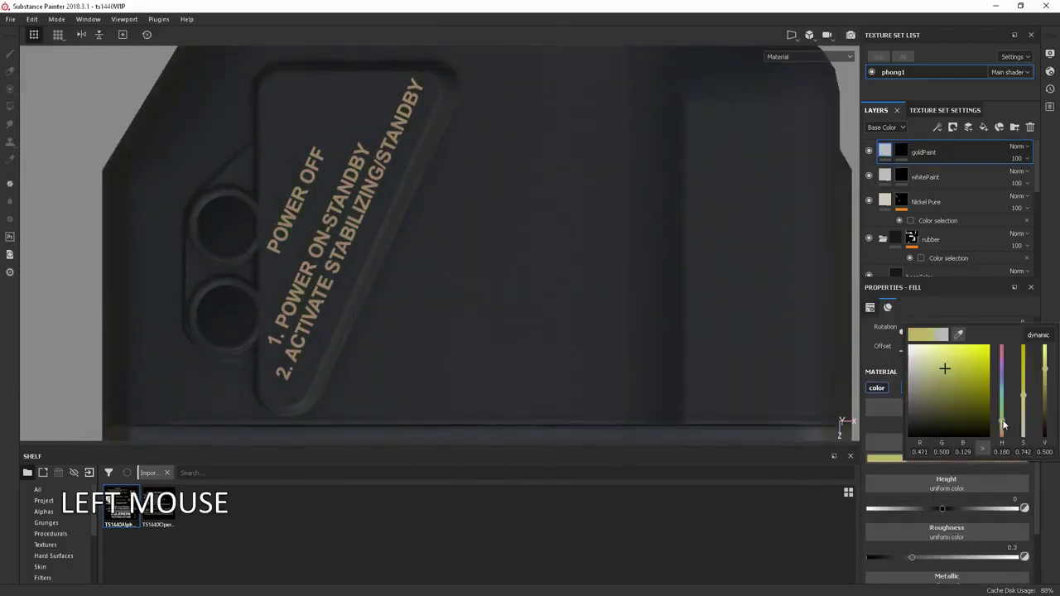
left_click_drag(1003, 429, 1004, 426)
left_click_drag(565, 313, 590, 321, "alt")
left_click(943, 460)
left_click_drag(1002, 421, 1024, 407)
left_click_drag(629, 332, 696, 365, "alt")
left_click_drag(896, 557, 883, 558)
Reload TS1440AlphaSheet as the stencil for goldPaint's mask and line its FUJINON TECHNO-STABI lettering up beside the triangular recess
left_click_drag(530, 248, 513, 305, "alt")
mouse_move(497, 304)
right_mouse_down("shift")
mouse_move(527, 305)
mouse_move(499, 300)
right_mouse_up("shift")
left_click_drag(499, 300, 512, 409, "alt")
right_click_drag(511, 409, 518, 346, "alt")
mouse_move(519, 346)
middle_mouse_down("alt")
mouse_move(405, 239)
mouse_move(391, 248)
middle_mouse_up("alt")
left_click(899, 151)
left_click_drag(123, 504, 949, 499)
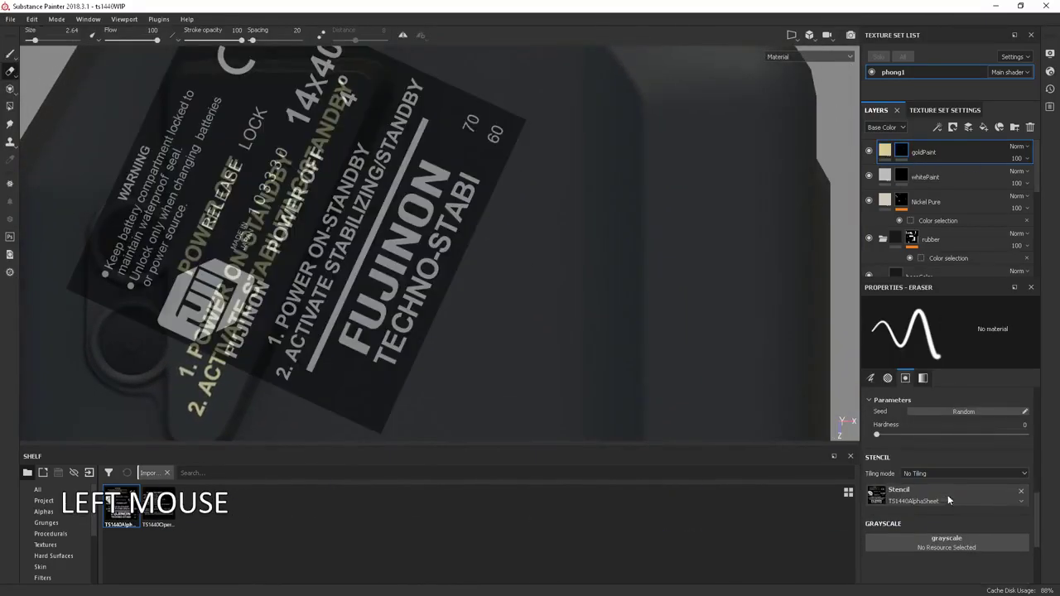
right_click_drag(537, 274, 588, 289, "alt")
middle_click_drag(589, 289, 515, 270, "alt")
left_click(386, 357)
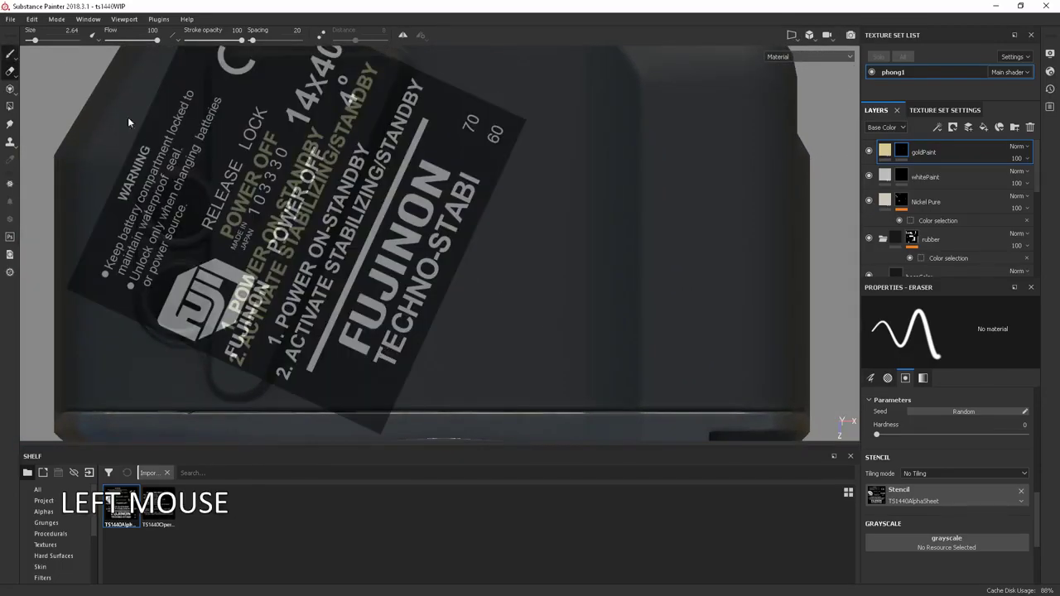
Paint the FUJINON TECHNO-STABI lettering through the stencil alongside the recess on goldPaint's mask
left_click(10, 54)
left_click_drag(385, 355, 400, 363)
left_click(356, 333)
left_click(399, 240)
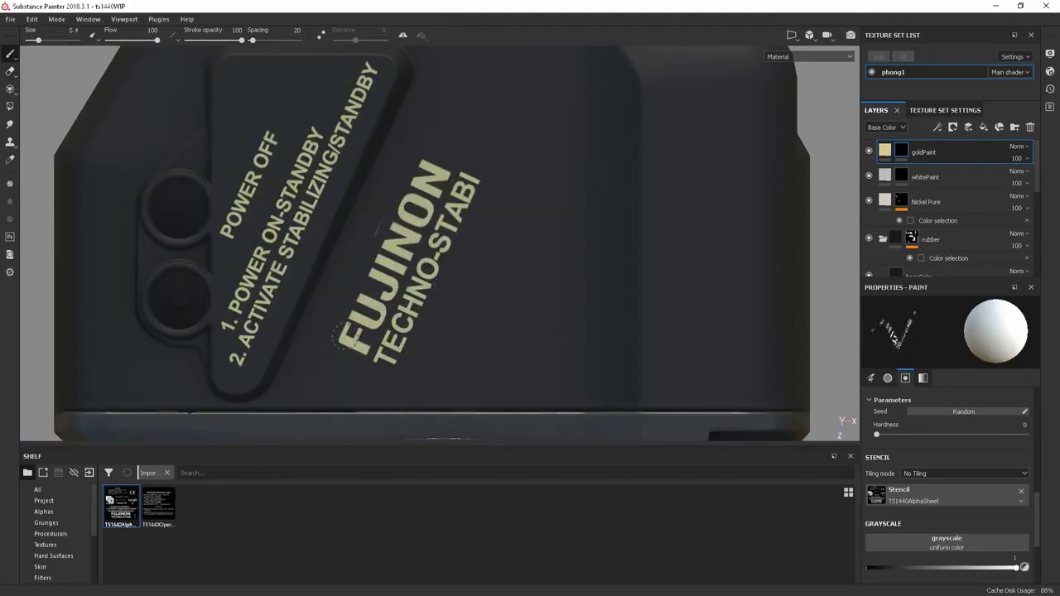
Add a black-masked fill layer above goldPaint, paint the stencil's diagonal line beside the FUJINON lettering, and clear the stencil
left_click(982, 129)
right_click(942, 151)
left_click(953, 169)
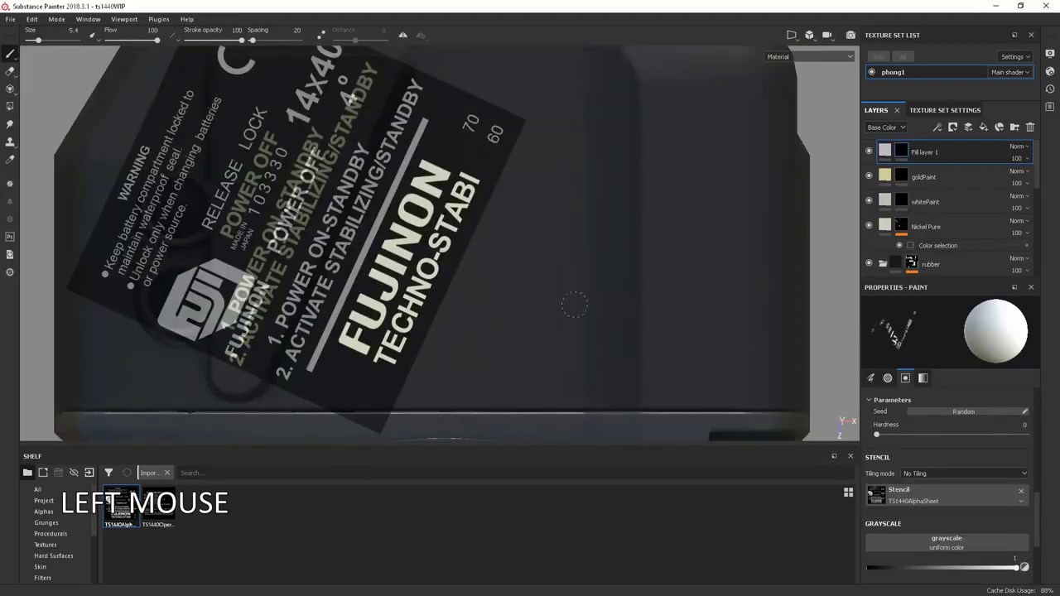
left_click(887, 152)
left_click(426, 122, "shift")
left_click(1020, 491)
Set the diagonal line layer's base color to a bright green
left_click(883, 153)
left_click(921, 458)
left_click(1003, 542)
left_click(988, 524)
left_click(939, 448)
Lower the roughness of the green line layer to 0.1127 and of whitePaint to 0.12
left_click(885, 177)
left_click(885, 152)
left_click_drag(890, 558, 886, 559)
left_click_drag(656, 285, 613, 273, "alt")
right_click_drag(613, 273, 563, 315, "alt")
mouse_move(564, 315)
left_mouse_down("alt")
mouse_move(549, 231)
mouse_move(580, 307)
left_mouse_up("alt")
left_click(886, 201)
left_click_drag(888, 565, 885, 562)
Adjust the diagonal line layer's base color to a more muted green
left_click_drag(538, 249, 497, 331, "alt+shift")
middle_click_drag(497, 332, 451, 307, "alt+shift")
right_click_drag(451, 307, 644, 341, "alt")
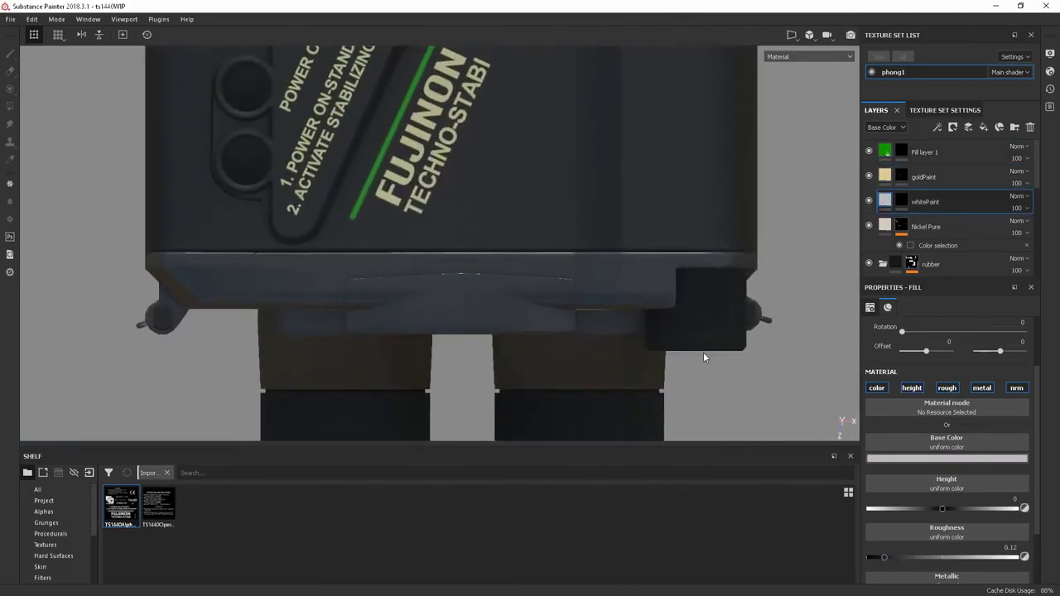
left_click(926, 152)
left_click(994, 458)
left_click_drag(1025, 503, 1047, 528)
left_click(801, 357)
Examine the binoculars' eyepiece end, especially the panel between the eyepieces, and look through the layer stack
scroll(594, 273, "down", 3)
left_click_drag(594, 273, 386, 323, "alt+shift")
scroll(387, 323, "down", 2)
left_click_drag(464, 315, 539, 208, "alt+shift")
scroll(580, 281, "up", 3)
mouse_move(613, 302)
middle_mouse_down("alt")
mouse_move(598, 283)
mouse_move(602, 300)
middle_mouse_up("alt")
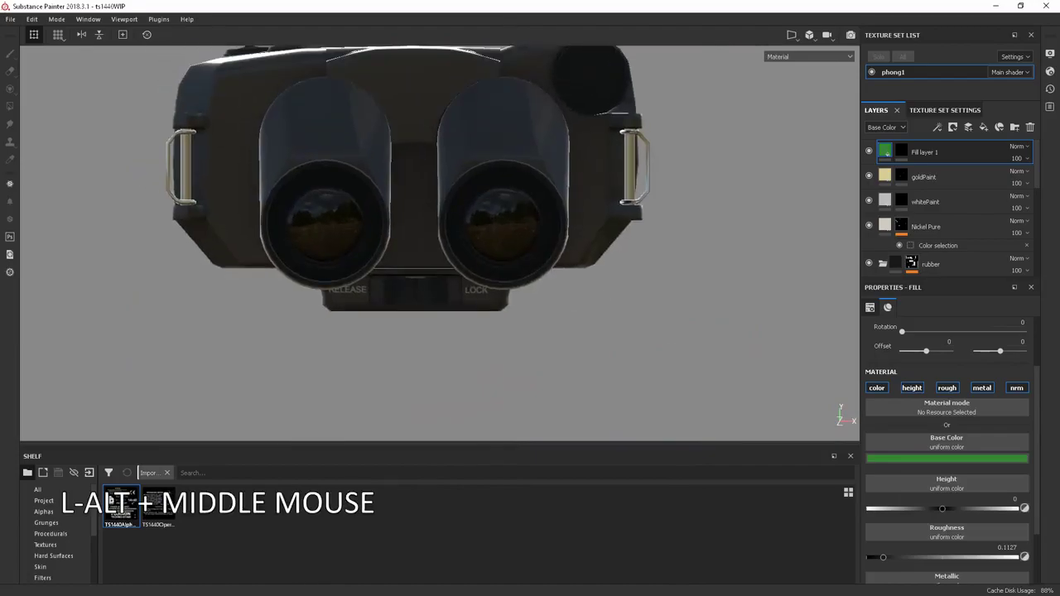
key("shift")
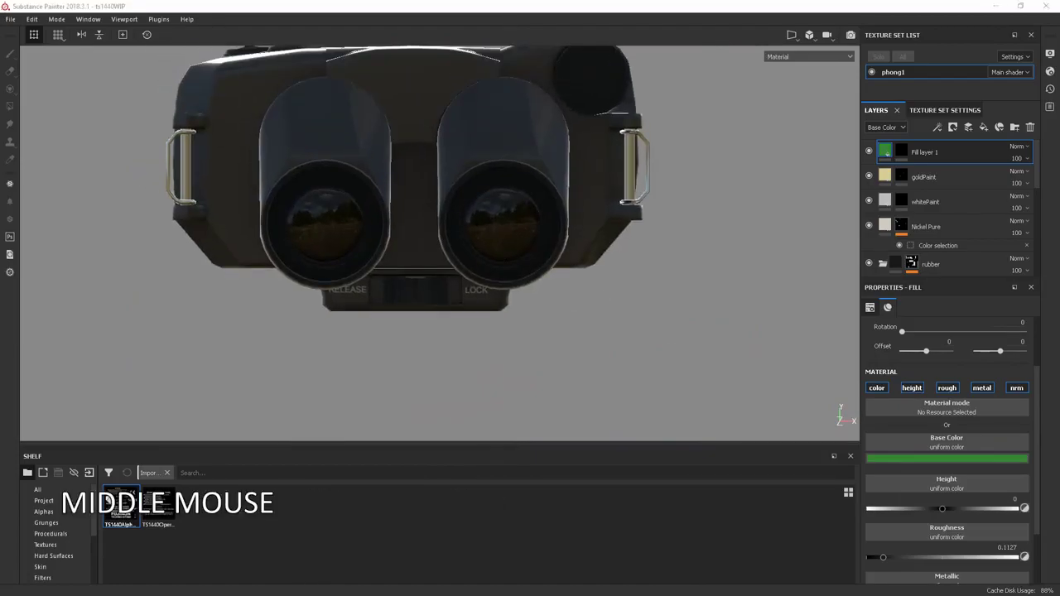
left_click_drag(602, 301, 617, 125, "alt+shift")
middle_click_drag(617, 124, 620, 74, "alt")
left_click_drag(620, 73, 733, 241, "alt+shift")
right_click_drag(734, 241, 579, 249, "alt")
left_click_drag(579, 249, 377, 253, "alt")
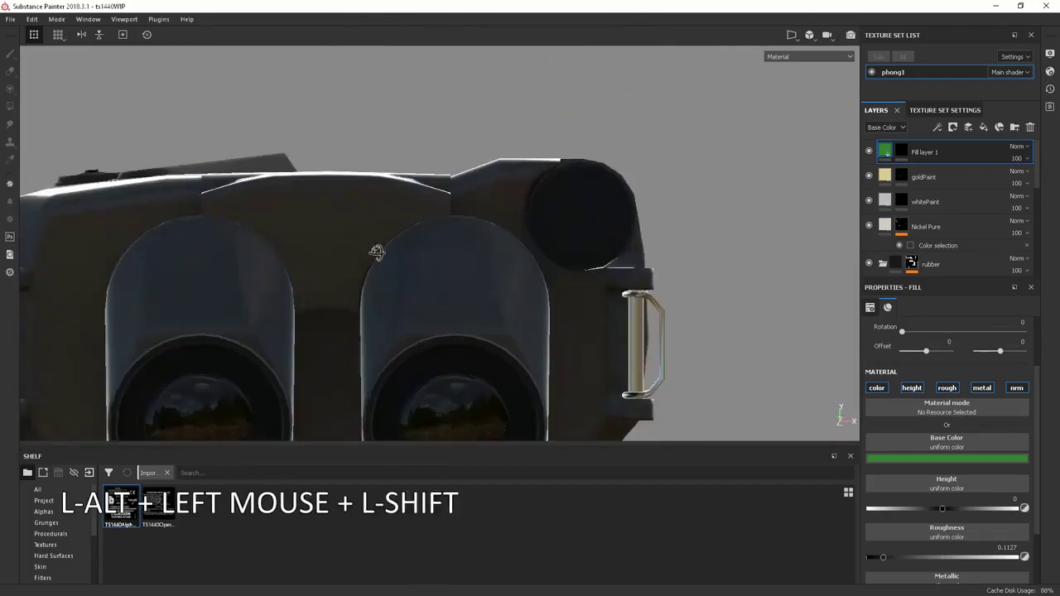
middle_click_drag(377, 253, 378, 261, "alt")
scroll(937, 215, "down", 5)
right_click_drag(197, 289, 437, 258, "alt")
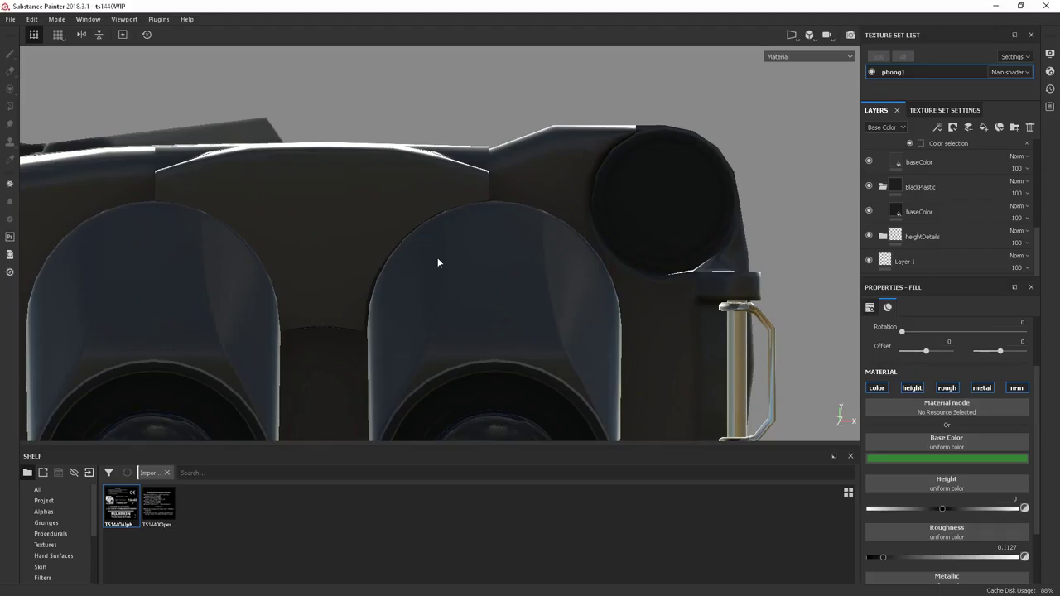
scroll(944, 191, "up", 5)
left_click(980, 148, "shift")
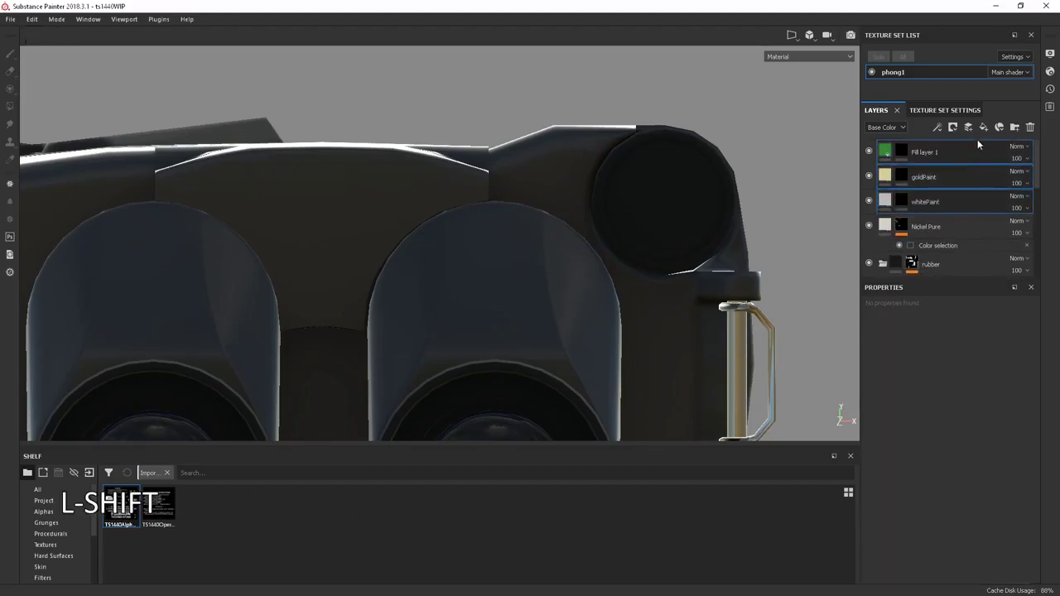
left_click(1015, 126)
key("ctrl+z")
left_click(114, 33, "shift")
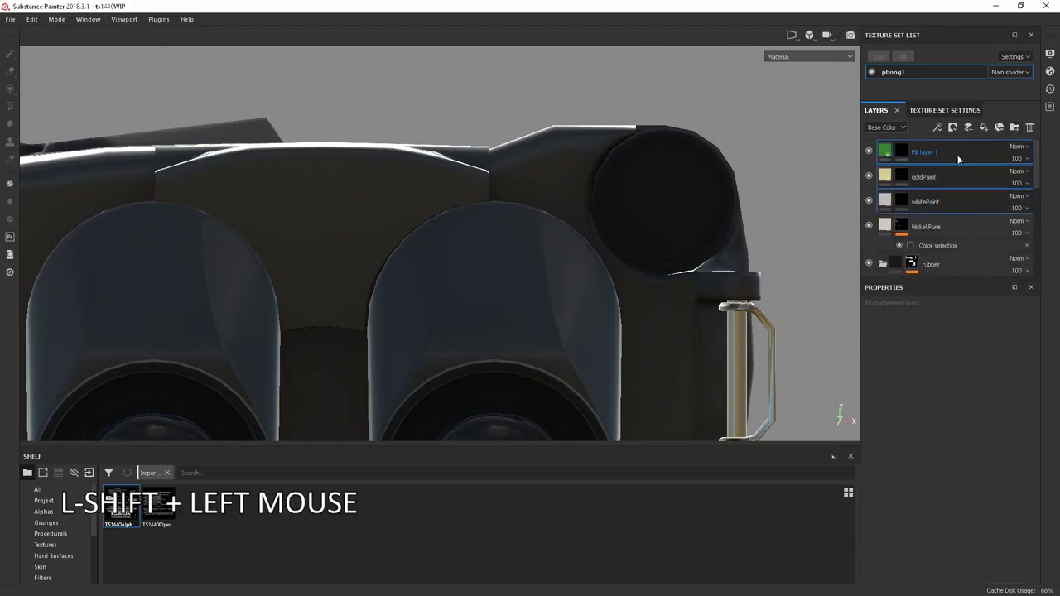
right_click(961, 155)
Group Fill layer 1, goldPaint and whitePaint into a folder named paint and collapse it
left_click(973, 151)
left_click(967, 203, "shift")
right_click(967, 201)
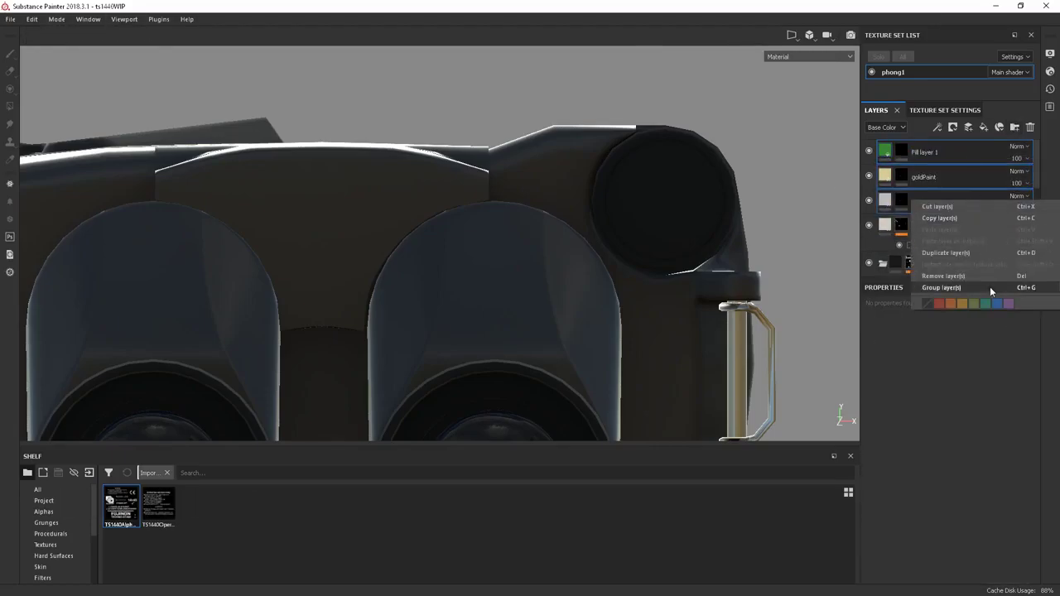
left_click(942, 287)
left_click_drag(796, 154, 771, 207, "alt")
left_click(883, 152)
left_click_drag(496, 331, 502, 256, "alt")
Add a folder named Badge directly above the Nickel Pure layer
left_click(987, 178)
right_click_drag(530, 248, 563, 248, "alt")
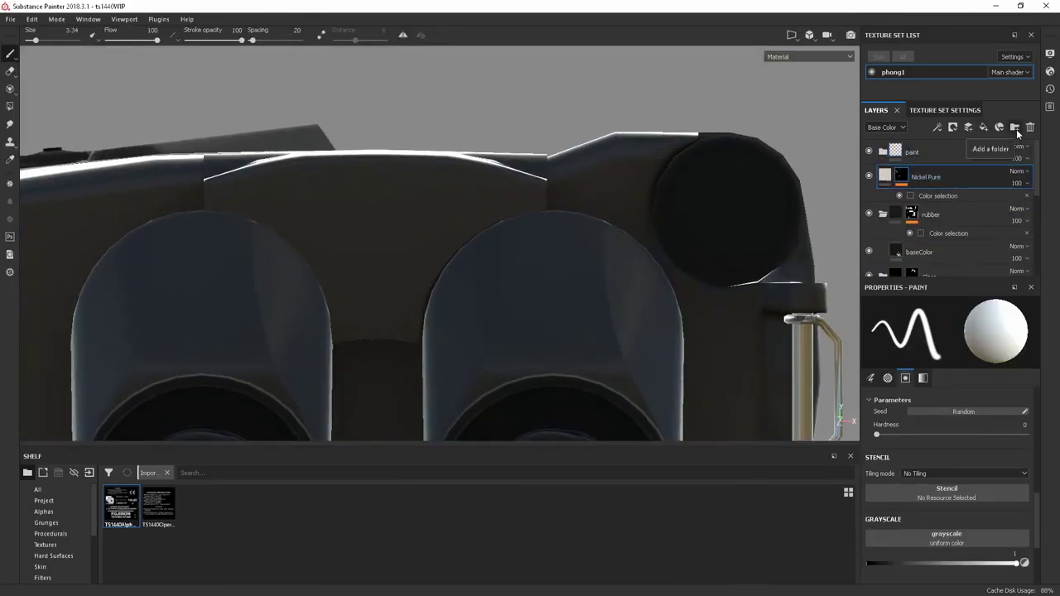
left_click(1015, 128)
left_click(964, 175)
type("Badh")
key("BackSpace")
type("ge")
key("Return")
middle_click_drag(211, 232, 212, 206, "alt")
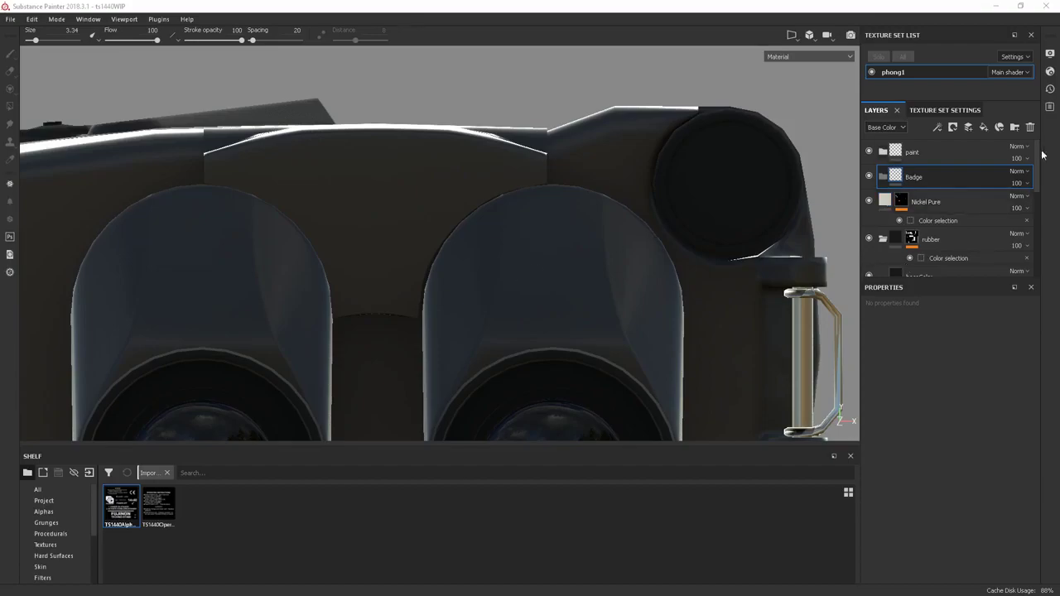
Add a black-masked fill layer inside Badge and stamp a Square Rectangle alpha at size 18.41 on the panel between the eyepieces
left_click(984, 127)
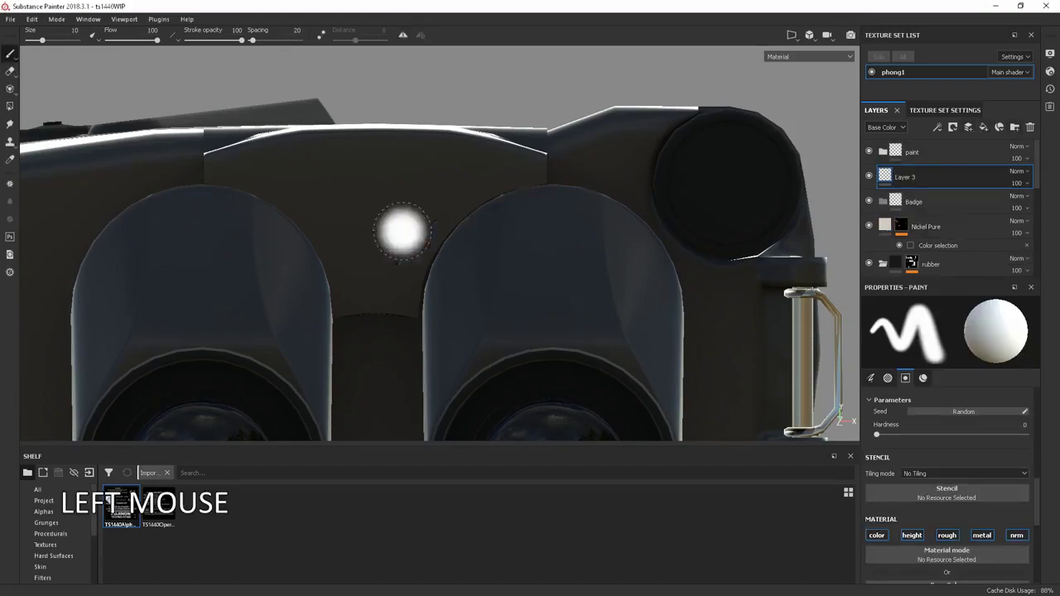
scroll(911, 447, "down", 2)
left_click(907, 434)
left_click(977, 567)
mouse_move(383, 213)
right_mouse_down("ctrl")
mouse_move(429, 213)
mouse_move(372, 198)
right_mouse_up("ctrl")
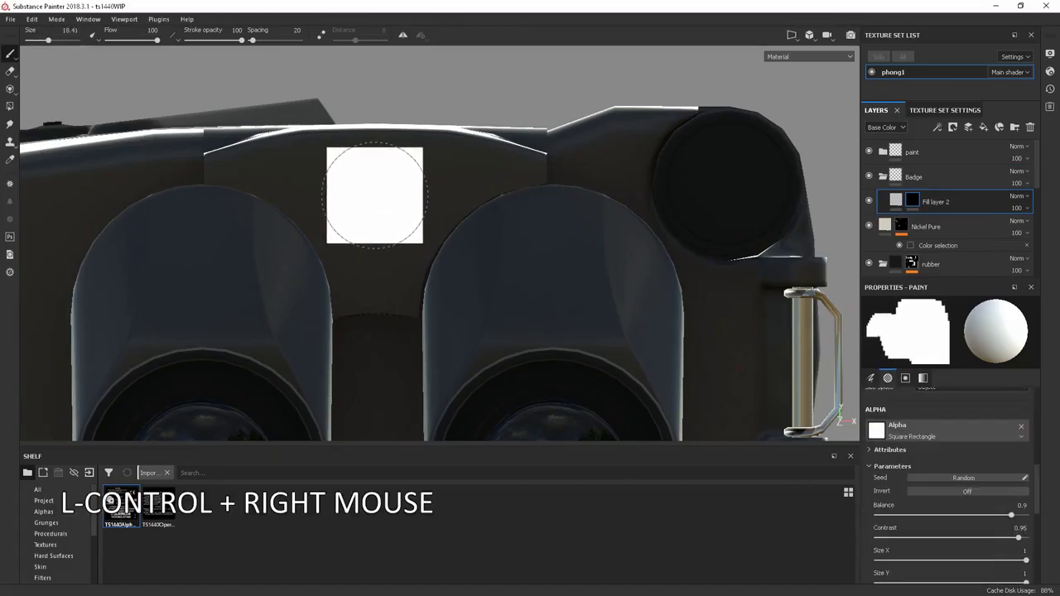
left_click(376, 196)
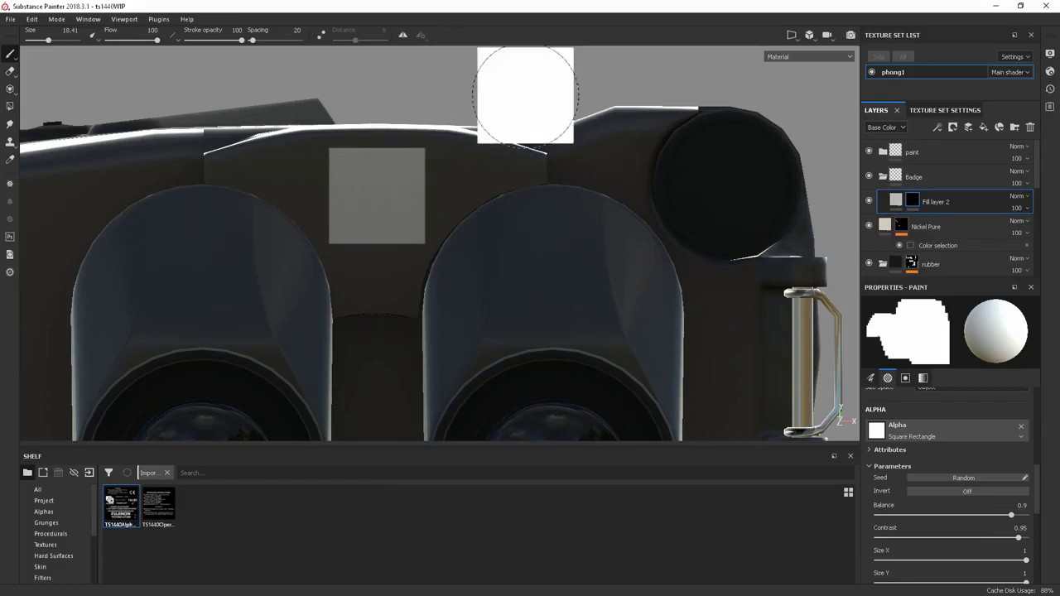
Set the square badge layer's base color to a near-black gray
left_click_drag(526, 58, 501, 124, "alt")
left_click(896, 201)
left_click(947, 458)
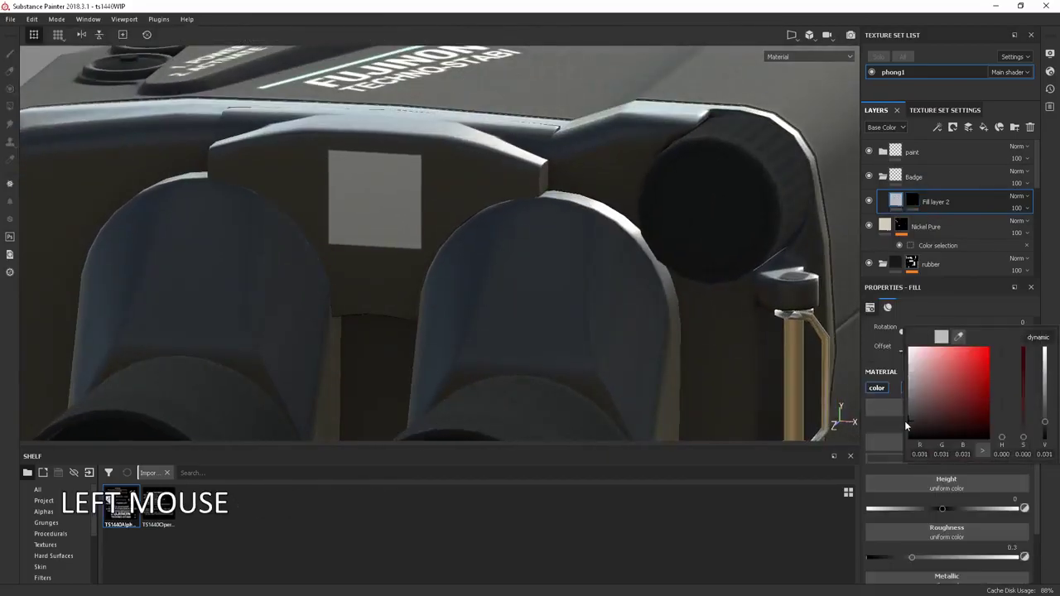
left_click(903, 422)
right_click_drag(583, 120, 495, 289, "alt")
left_click_drag(495, 290, 484, 233, "alt")
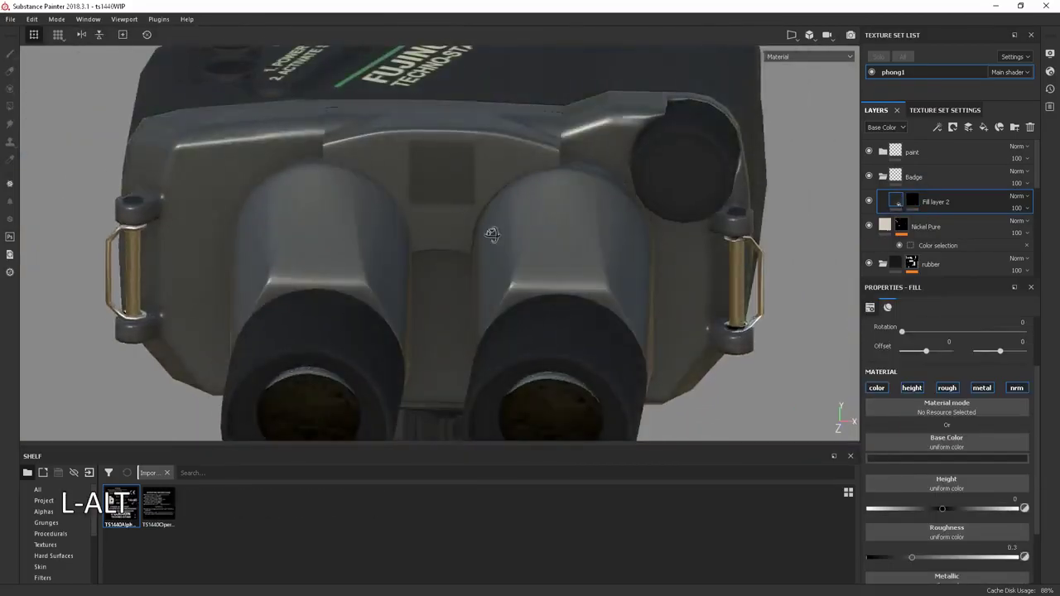
right_click_drag(484, 234, 743, 235, "alt")
middle_click_drag(743, 235, 747, 270, "alt")
left_click(912, 201)
left_click(897, 202)
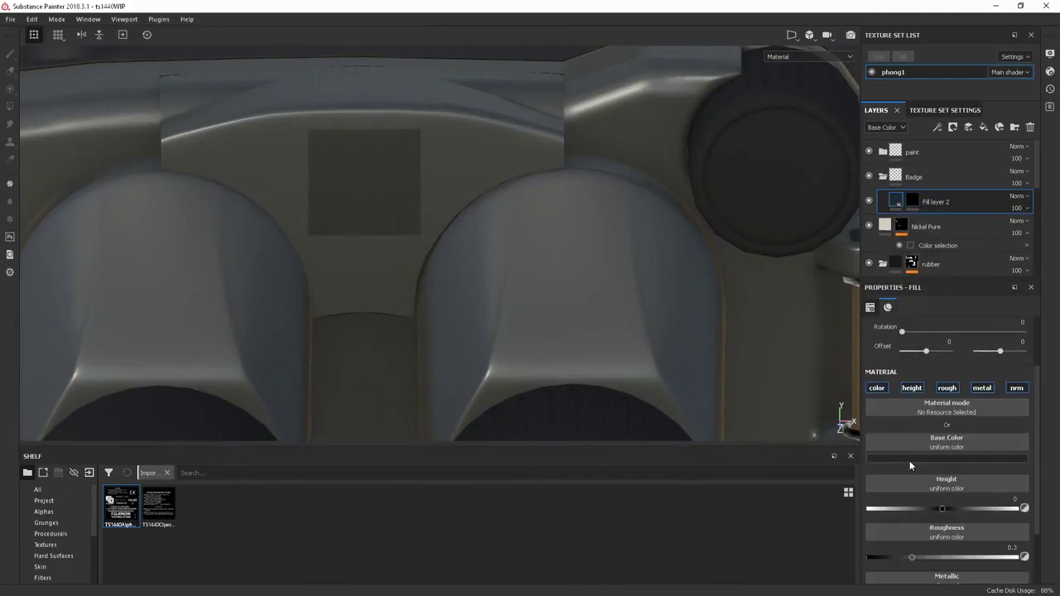
left_click(912, 203)
right_click(912, 202)
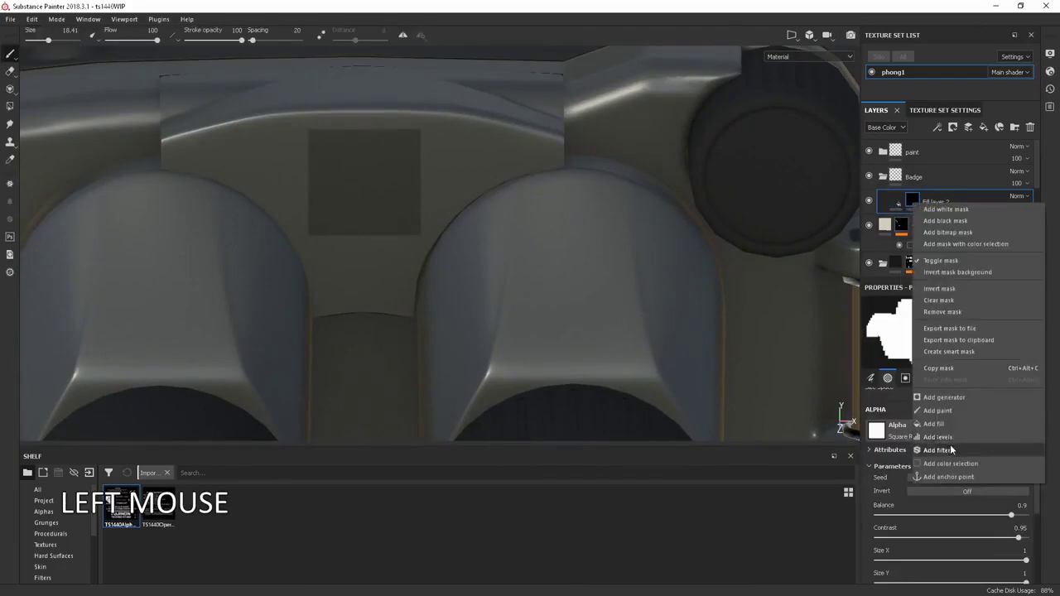
left_click(944, 248)
scroll(1034, 439, "down", 2)
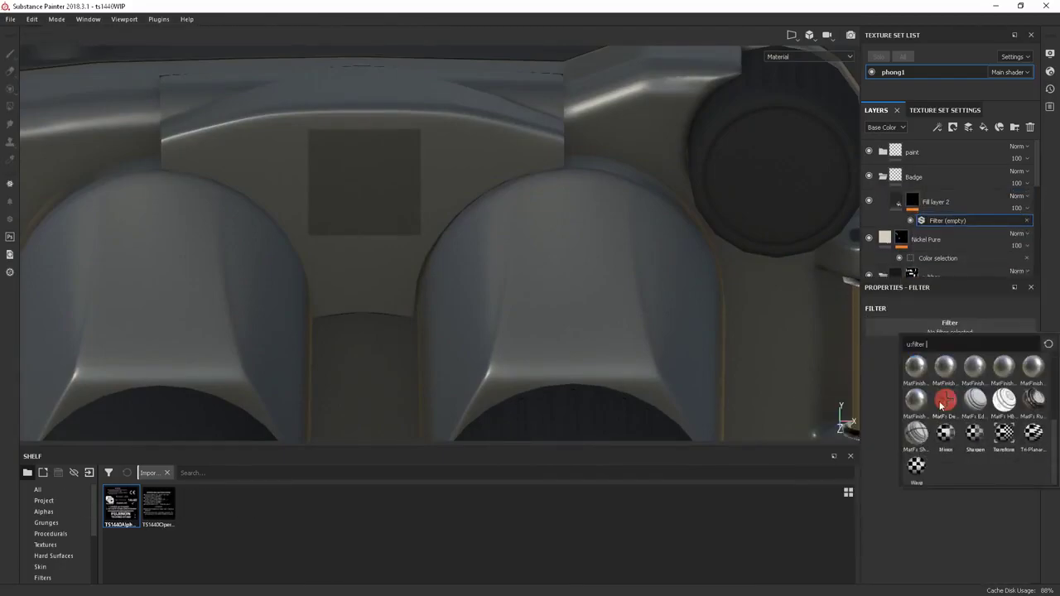
scroll(984, 470, "up", 3)
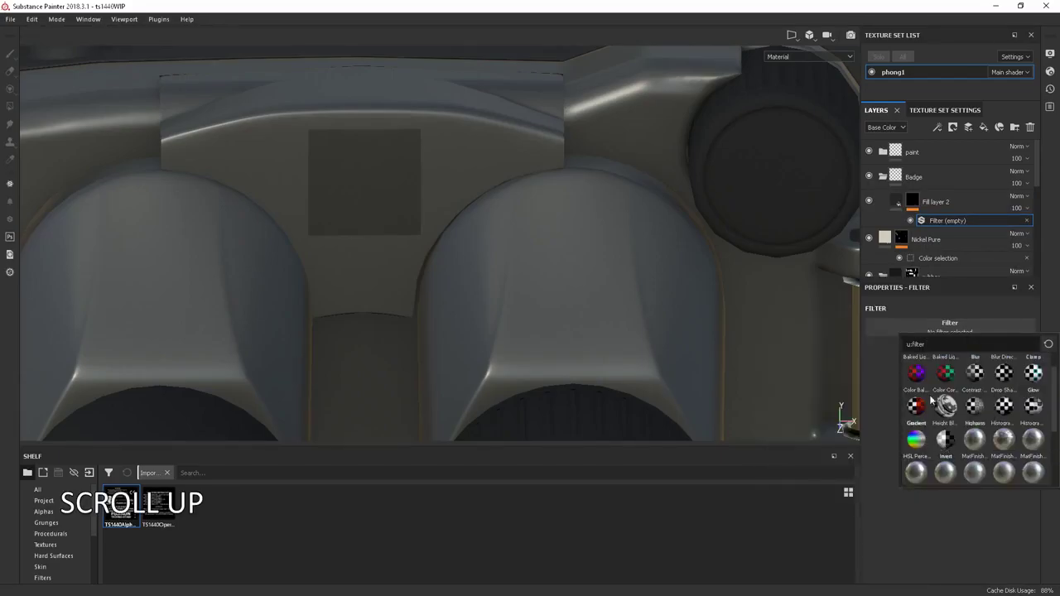
left_click(1027, 222)
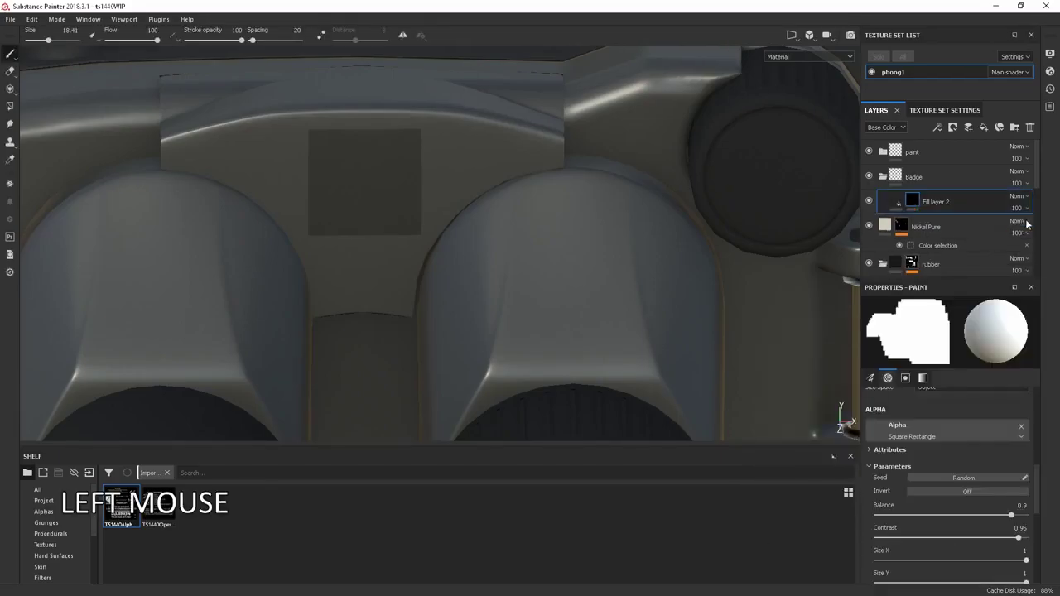
Turn off the metal and normal channels of Fill layer 2 and set its height to -0.04
left_click_drag(795, 214, 820, 217, "alt")
left_click(895, 201)
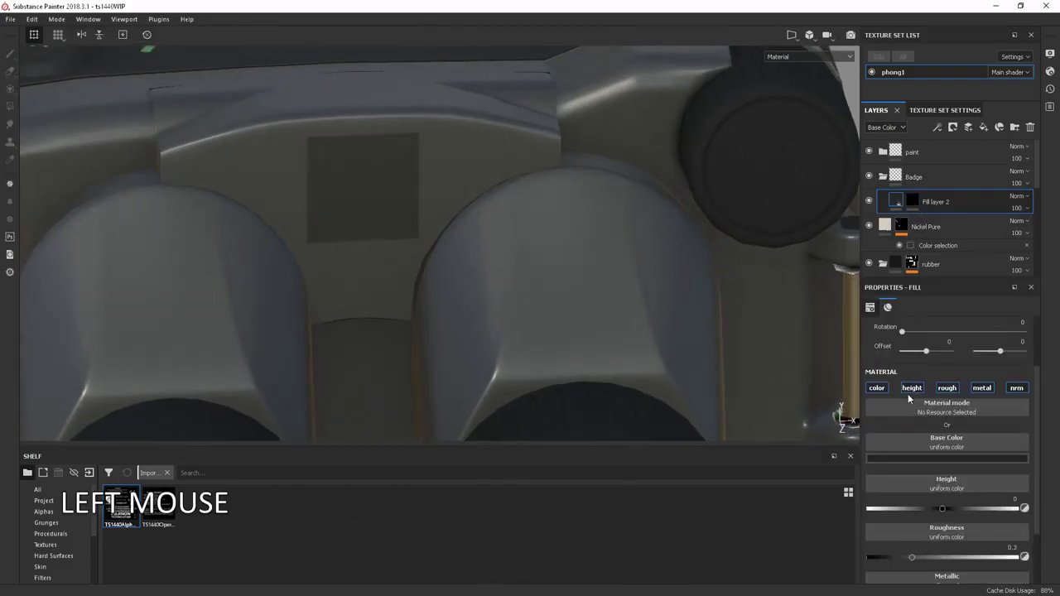
left_click(982, 387)
left_click(1017, 387)
left_click_drag(942, 509, 938, 510)
left_click_drag(549, 381, 497, 352, "alt")
middle_click_drag(497, 352, 443, 340, "alt")
right_click_drag(443, 340, 909, 241, "alt")
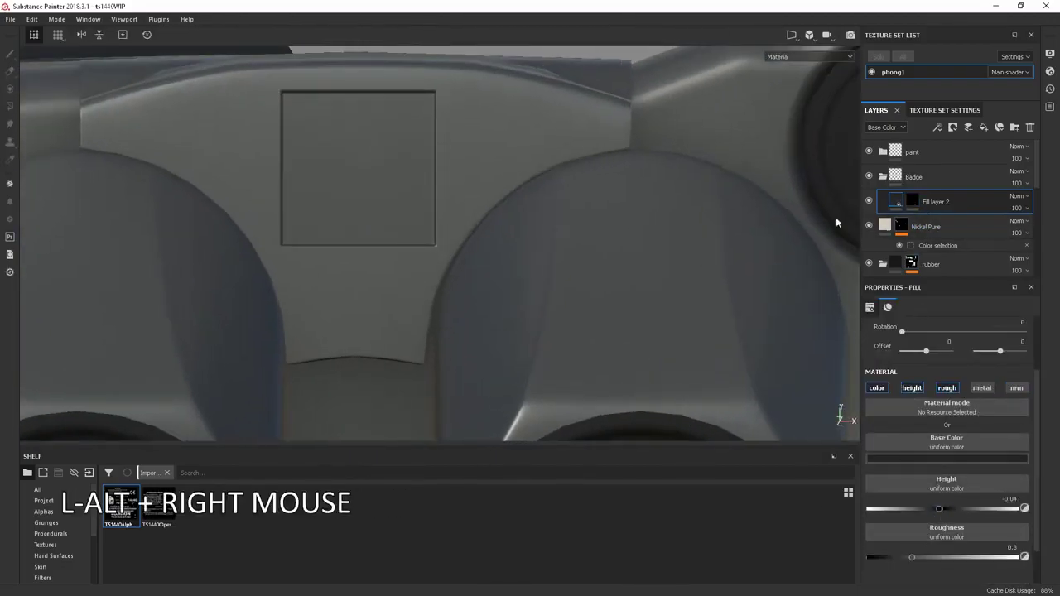
Duplicate Fill layer 2 inside the Badge folder
right_click(896, 203)
left_click(948, 306)
left_click_drag(589, 227, 634, 201, "alt")
right_click(912, 201)
left_click(899, 203)
left_click_drag(969, 226, 969, 243, "alt")
key("ctrl+z")
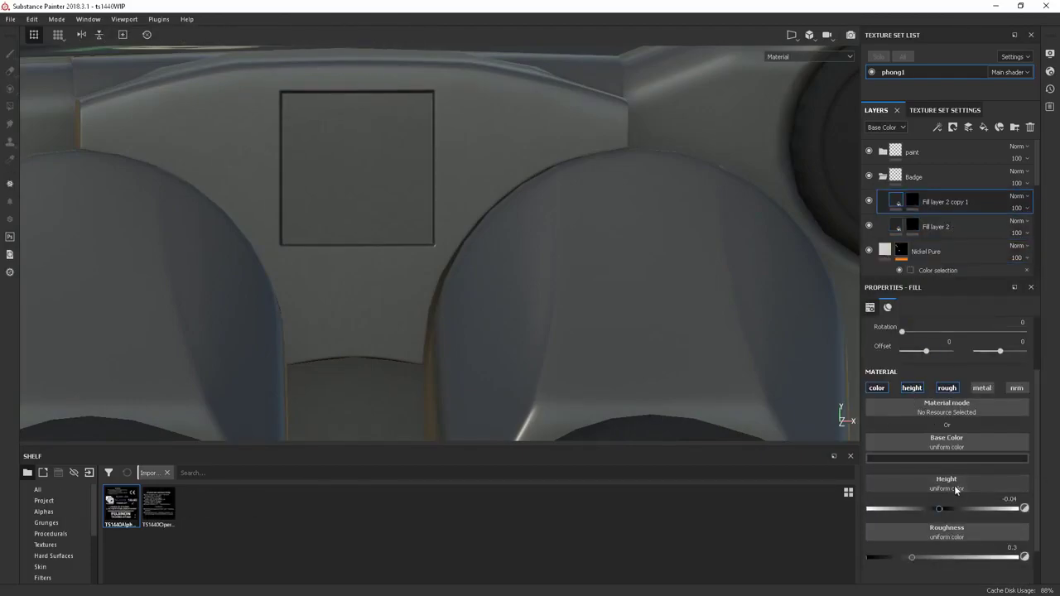
Turn off the duplicated layer's roughness and height channels and set its base color to red
left_click(947, 388)
left_click(912, 388)
left_click(947, 460)
left_click(970, 371)
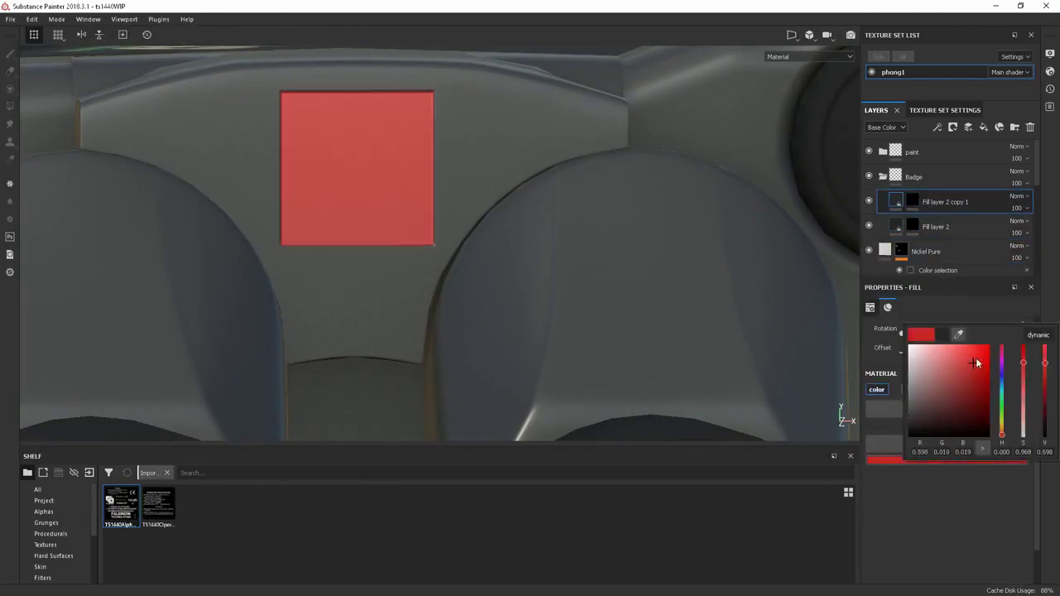
Add a Blur filter to the red badge layer's mask and adjust its intensity to soften the square's edges
right_click(914, 199)
left_click(959, 442)
right_click(931, 220)
left_click(953, 333)
left_click(973, 368)
left_click_drag(530, 249, 530, 270, "alt")
right_click_drag(530, 269, 551, 270, "alt")
left_click_drag(885, 395, 888, 395)
Add Levels above the mask's Blur and raise its dark and middle input points to sharpen the red square with rounded corners
right_click(942, 207)
left_click(979, 265)
left_click_drag(878, 333, 978, 338)
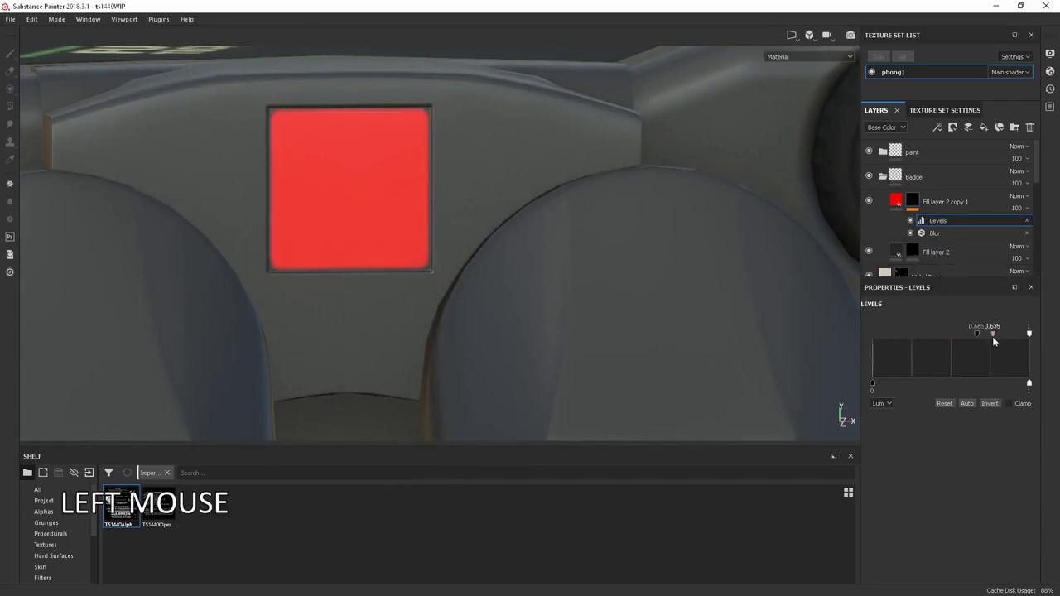
mouse_move(971, 335)
left_mouse_down()
mouse_move(1003, 335)
mouse_move(987, 339)
left_mouse_up()
left_click(894, 204)
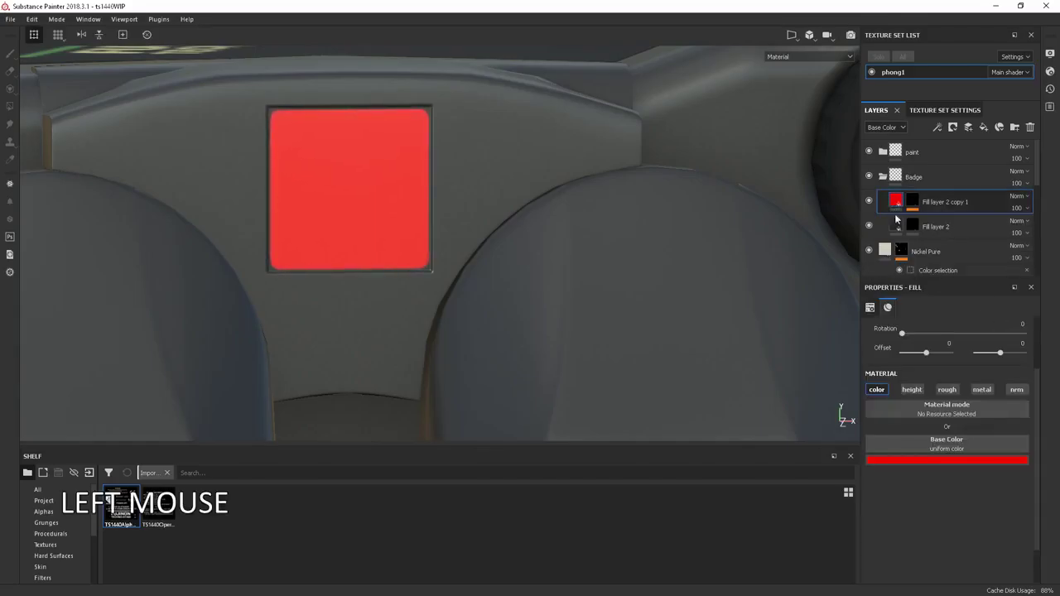
Turn off the color channel of Fill layer 2 copy 1, enable its height channel and set the height to 0.0764
left_click(877, 390)
left_click(909, 391)
left_click_drag(940, 469, 947, 469)
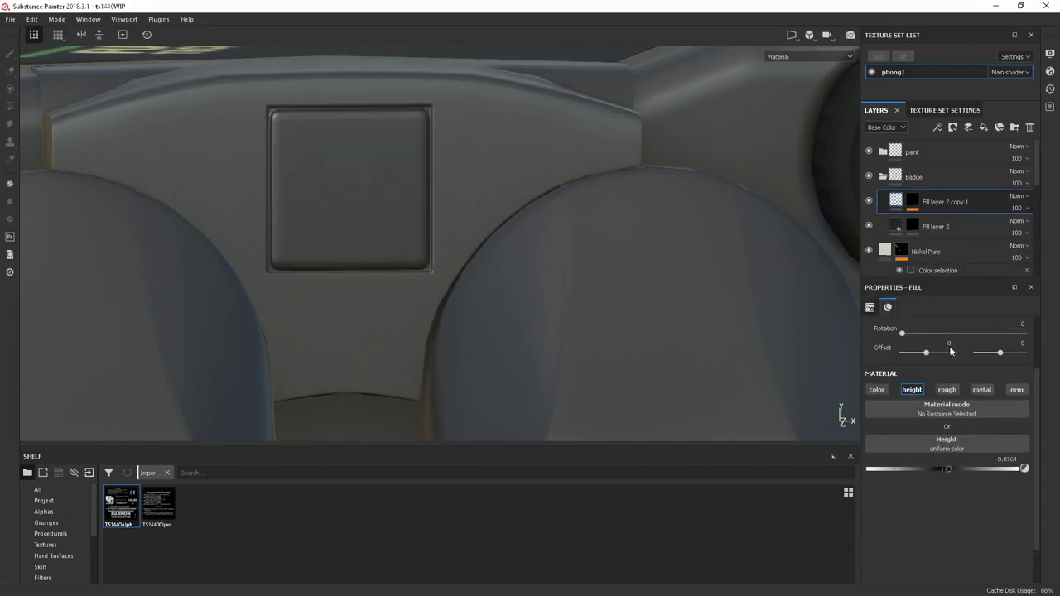
Set the white input point to 0.792 in the Levels on the mask of Fill layer 2 copy 1
left_click(912, 202)
left_click(939, 221)
left_click_drag(513, 265, 489, 257, "alt")
right_click_drag(489, 257, 521, 265, "alt")
mouse_move(986, 334)
left_mouse_down()
mouse_move(1005, 338)
mouse_move(982, 348)
mouse_move(996, 333)
left_mouse_up()
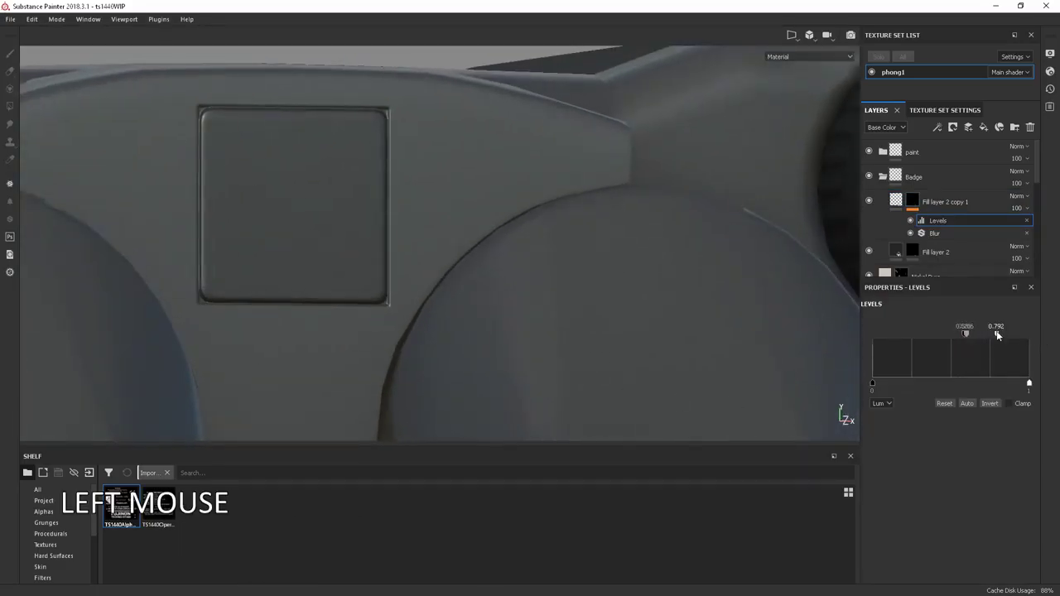
right_click_drag(556, 268, 661, 379, "alt")
Add a Blur filter to Fill layer 2's mask and set its intensity to 0.4
left_click(936, 252)
left_click_drag(679, 283, 652, 310, "alt")
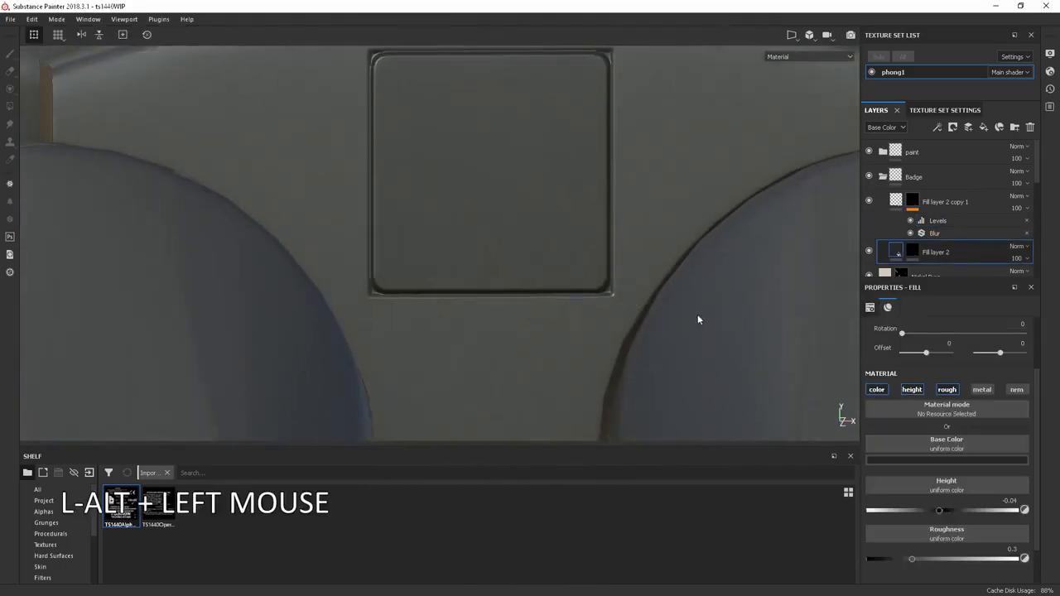
right_click(913, 250)
left_click(938, 497)
left_click(929, 328)
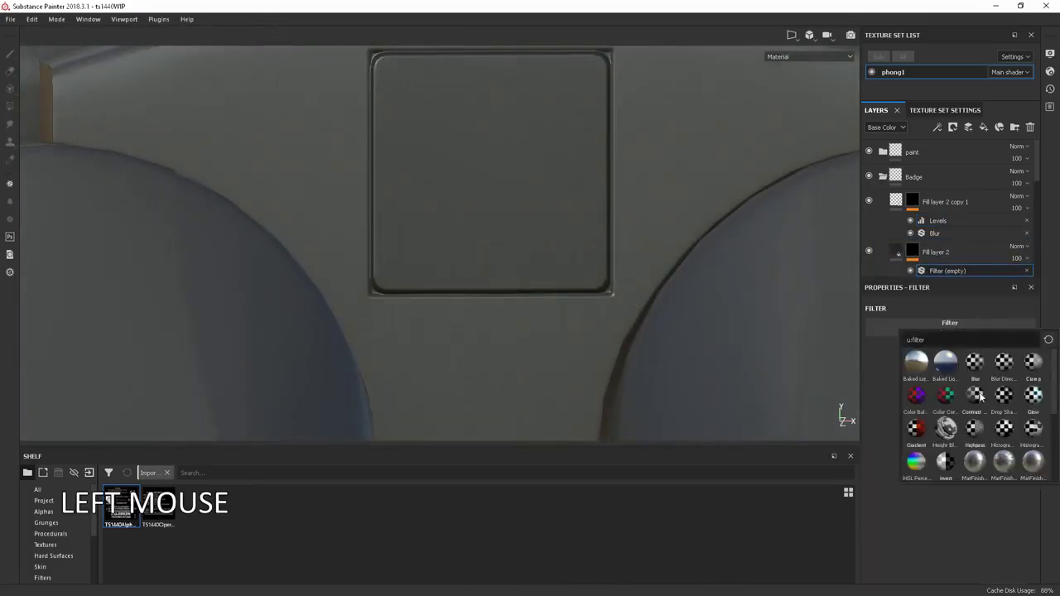
left_click(975, 362)
middle_click_drag(683, 311, 674, 339, "alt")
left_click(879, 395)
Add Levels above the Blur on Fill layer 2's mask and adjust its input points to sharpen the rounded badge recess
right_click(936, 272)
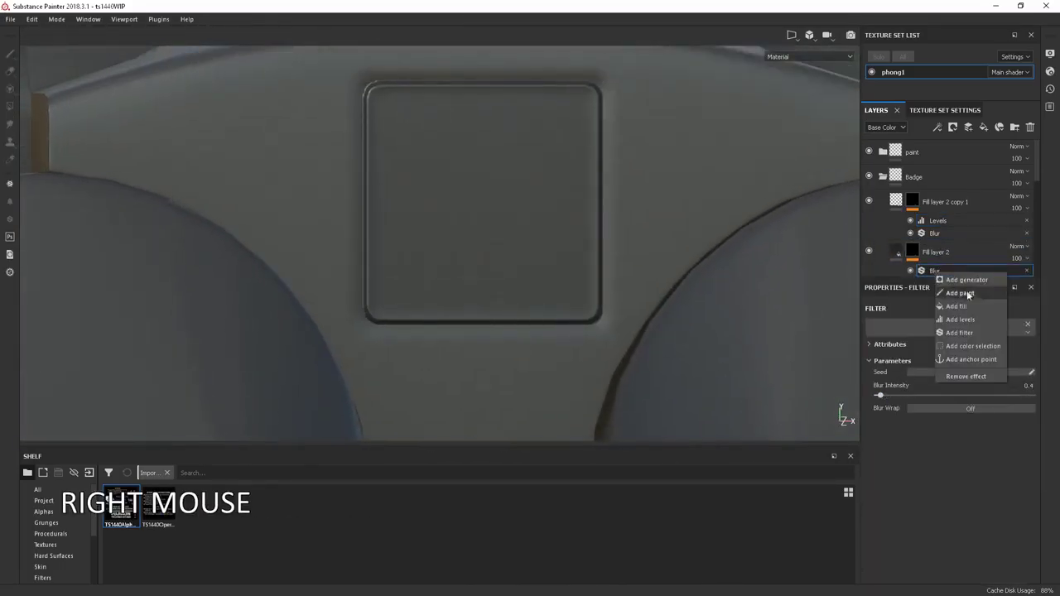
left_click(952, 292)
left_click_drag(873, 331, 973, 339)
mouse_move(935, 335)
left_mouse_down()
mouse_move(954, 335)
mouse_move(943, 335)
left_mouse_up()
mouse_move(927, 335)
left_mouse_down()
mouse_move(917, 336)
mouse_move(926, 336)
left_mouse_up()
right_click_drag(750, 287, 430, 292, "alt")
left_click_drag(598, 273, 580, 314, "alt")
scroll(952, 207, "down", 2)
Darken Fill layer 2's base color to near-black, 0.012 for each RGB value, and raise its roughness
left_click(944, 218)
left_click(906, 427)
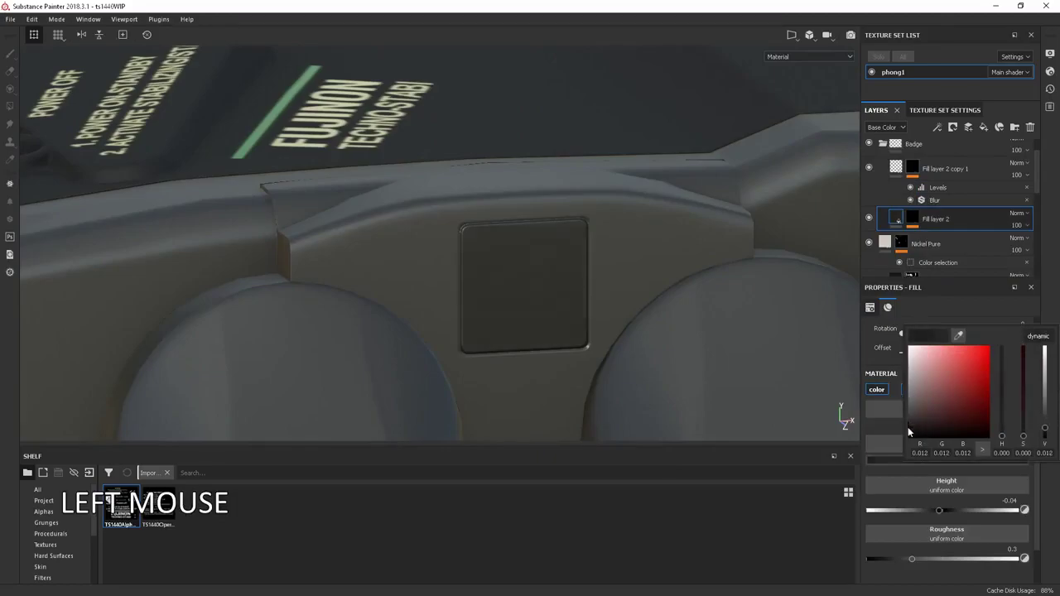
left_click_drag(912, 560, 992, 574)
left_click_drag(514, 307, 543, 337, "alt")
scroll(945, 191, "up", 2)
Add a fill layer named "logo" above the others in the Badge folder and give it a black mask
left_click(977, 129)
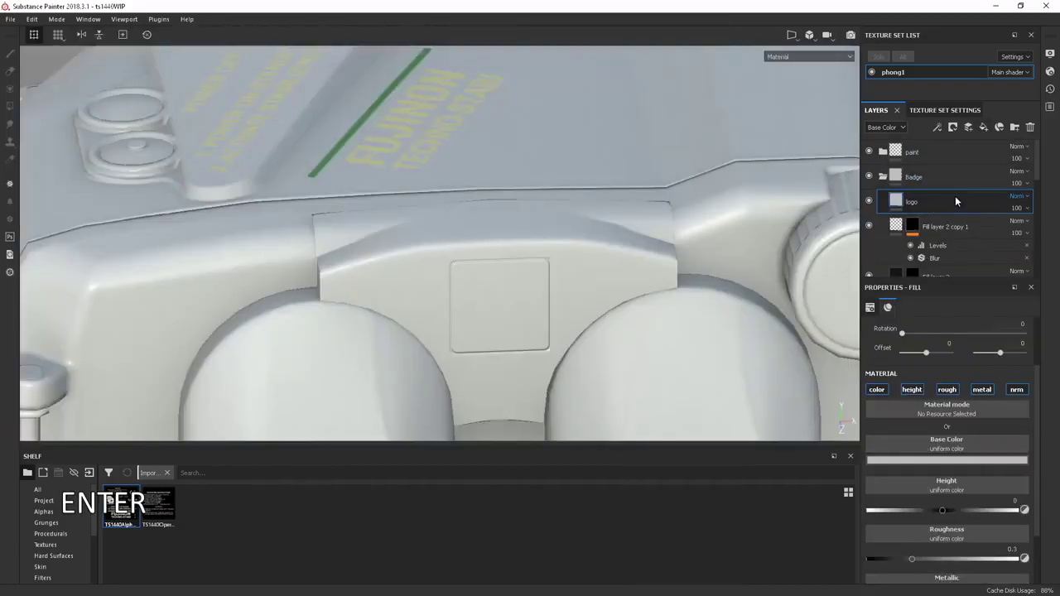
right_click_drag(655, 315, 693, 323, "alt")
middle_click_drag(693, 323, 799, 288, "alt")
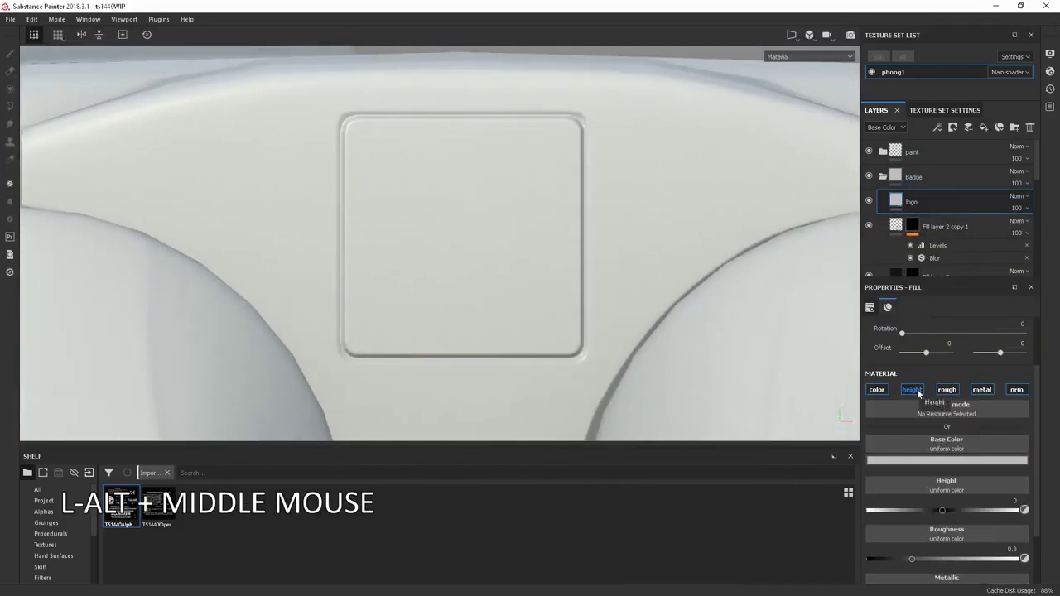
right_click(890, 197)
left_click(922, 210)
Load TS1440AlphaSheet as the brush stencil for painting the logo layer's mask
scroll(944, 467, "down", 3)
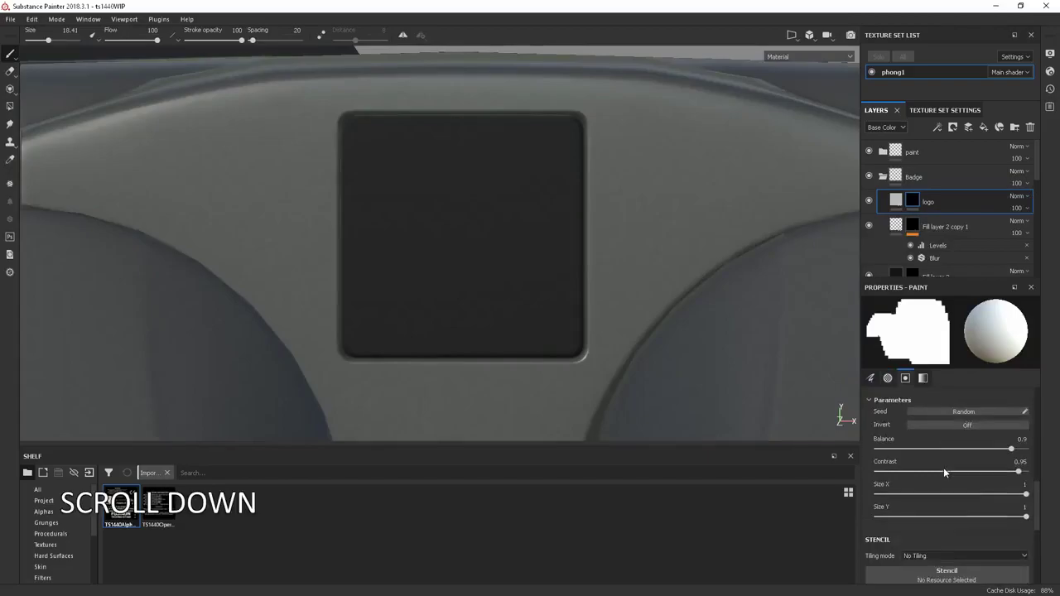
left_click(938, 545)
left_click(917, 512)
key("s")
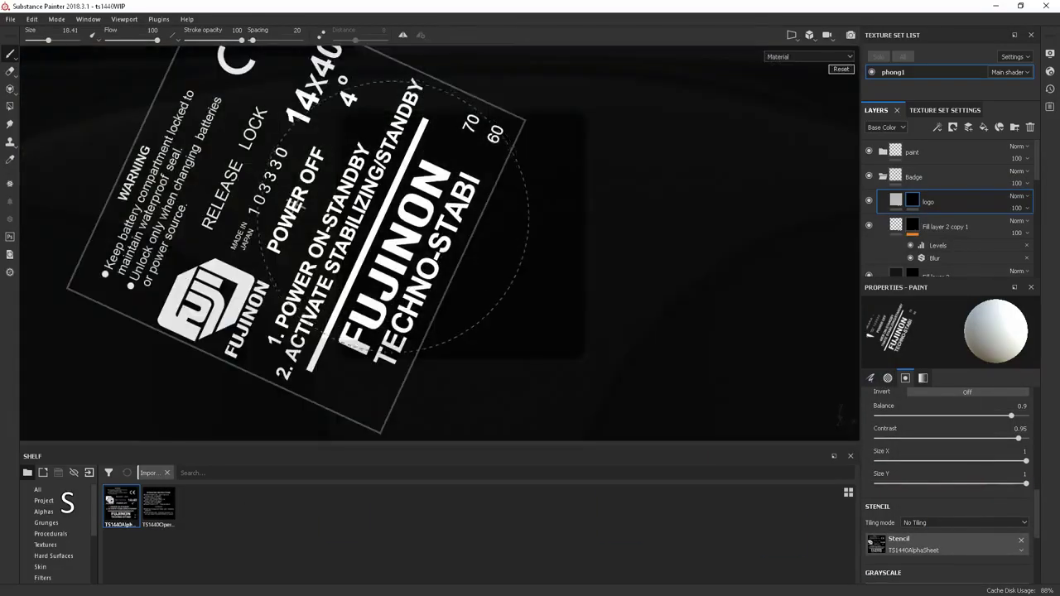
scroll(984, 526, "down", 1)
left_click(985, 515)
left_click(1022, 513)
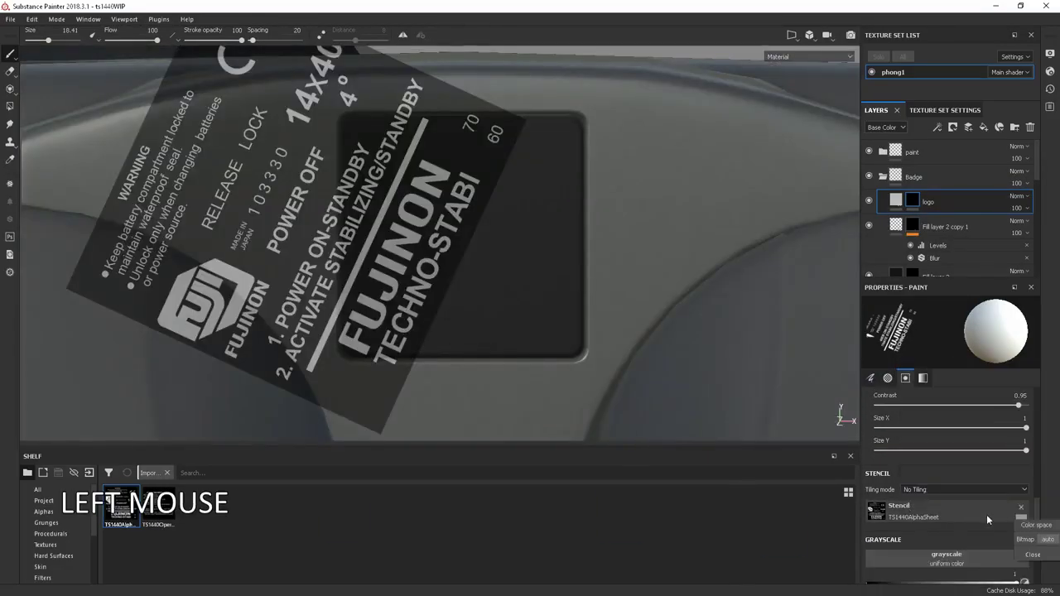
left_click(987, 518)
Rotate the stencil upright, scale it and move it over the badge
right_click(356, 230)
left_click(301, 227)
key("s")
key("s")
right_click_drag(321, 207, 308, 217)
left_click_drag(308, 217, 365, 214)
key("s")
key("Caps_Lock")
key("Caps_Lock")
key("s")
middle_click_drag(364, 232, 603, 277)
right_click_drag(603, 277, 534, 257)
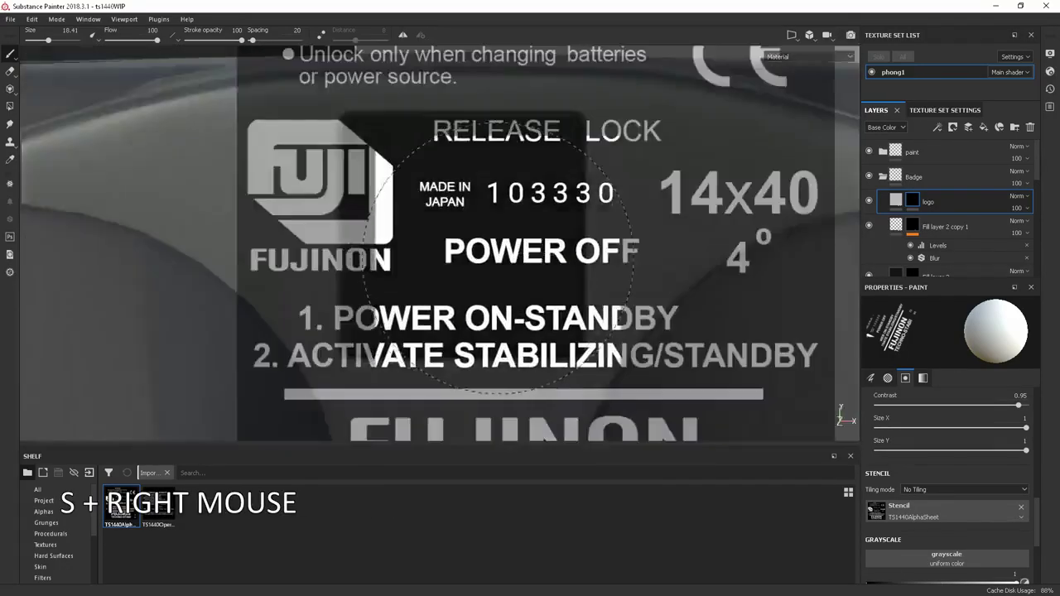
Align the stencil's Fuji logo with the badge so that it fits centered inside the black square
key("s")
middle_click_drag(534, 258, 669, 291)
right_click_drag(629, 268, 472, 235, "alt")
middle_click_drag(473, 234, 490, 218, "alt")
right_click_drag(580, 248, 633, 249, "alt")
middle_click_drag(634, 250, 638, 260, "alt")
right_click_drag(639, 260, 658, 253, "alt")
middle_click_drag(658, 253, 665, 256, "alt")
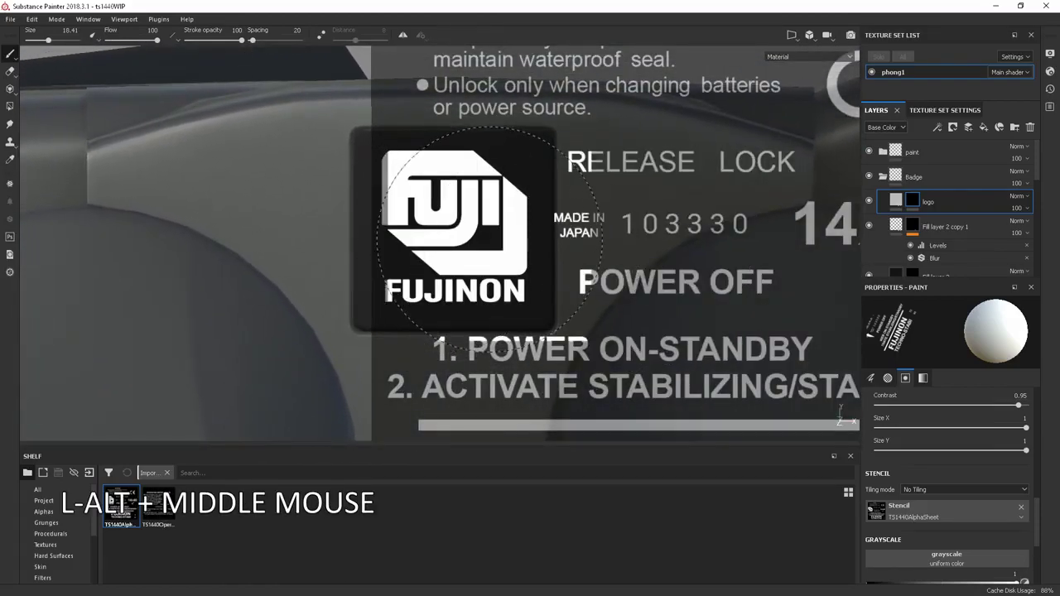
Paint the Fuji Fujinon logo onto the badge with a smaller brush and remove the stencil
right_click_drag(515, 222, 460, 222, "ctrl")
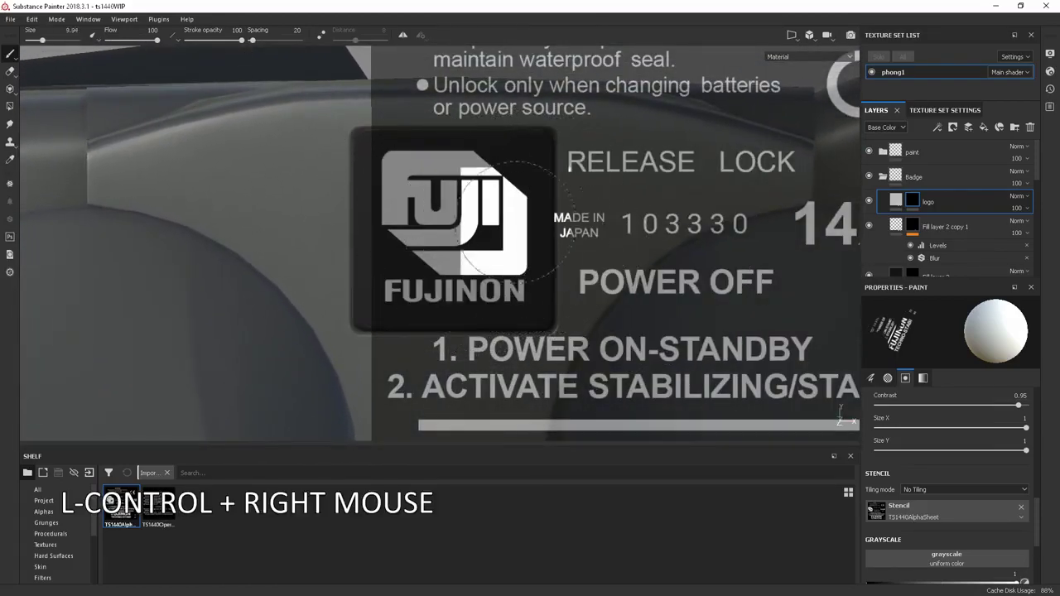
mouse_move(478, 261)
left_mouse_down()
mouse_move(490, 253)
mouse_move(489, 187)
mouse_move(433, 192)
mouse_move(488, 204)
left_mouse_up()
left_click(1022, 507)
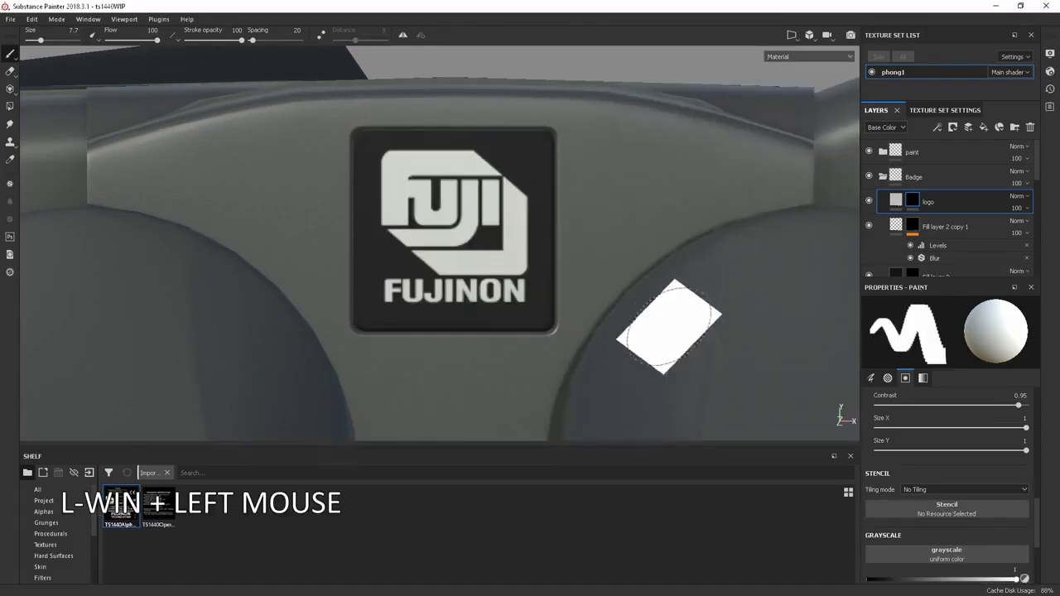
left_click_drag(655, 331, 691, 329, "alt")
Raise the logo layer's height slightly and set its metallic value to 1
left_click(896, 201)
scroll(944, 506, "down", 5)
mouse_move(942, 477)
left_mouse_down()
mouse_move(1028, 481)
mouse_move(948, 478)
left_mouse_up()
left_click_drag(381, 240, 464, 246, "alt")
right_click_drag(464, 246, 423, 246, "alt")
left_click_drag(423, 246, 530, 331, "alt")
right_click_drag(530, 332, 610, 346, "alt")
middle_click_drag(611, 345, 586, 359, "alt")
left_click(1017, 574)
left_click_drag(629, 389, 883, 443, "alt")
Adjust the logo layer's height to 0.0764 so the lettering stands out, checking it close up and from a distance
left_click_drag(947, 478, 943, 481)
right_click_drag(713, 348, 1057, 470, "alt")
left_click_drag(580, 348, 449, 335, "alt+shift")
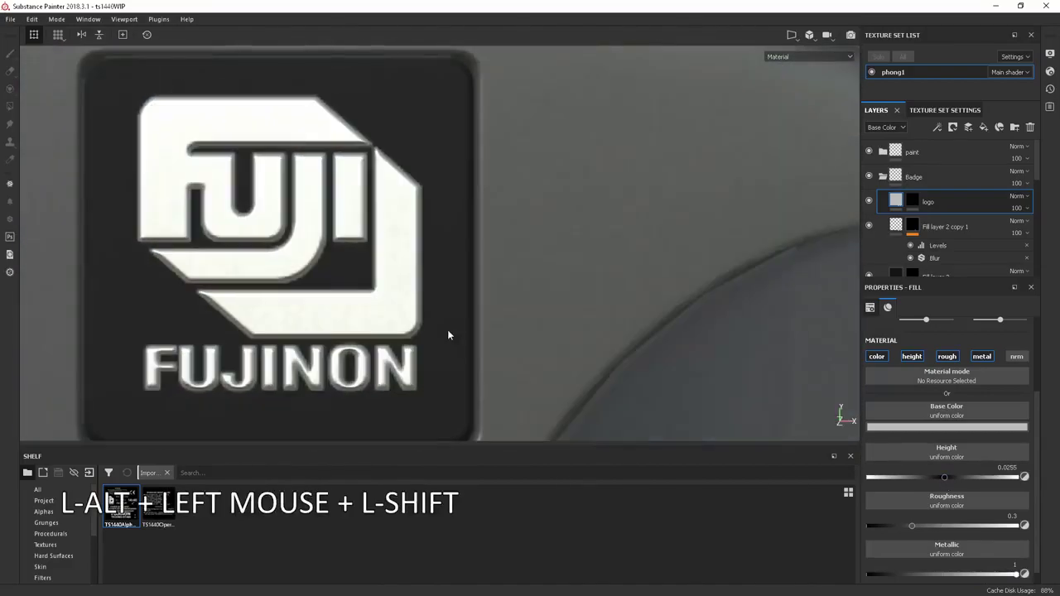
mouse_move(945, 478)
left_mouse_down()
mouse_move(969, 478)
mouse_move(949, 486)
left_mouse_up()
right_click_drag(677, 274, 348, 207, "alt")
left_click_drag(497, 248, 539, 290, "alt")
middle_click_drag(580, 294, 378, 307, "alt")
left_click_drag(379, 307, 373, 269, "alt+shift")
right_click_drag(530, 273, 920, 326, "alt")
middle_click_drag(319, 253, 342, 267, "alt")
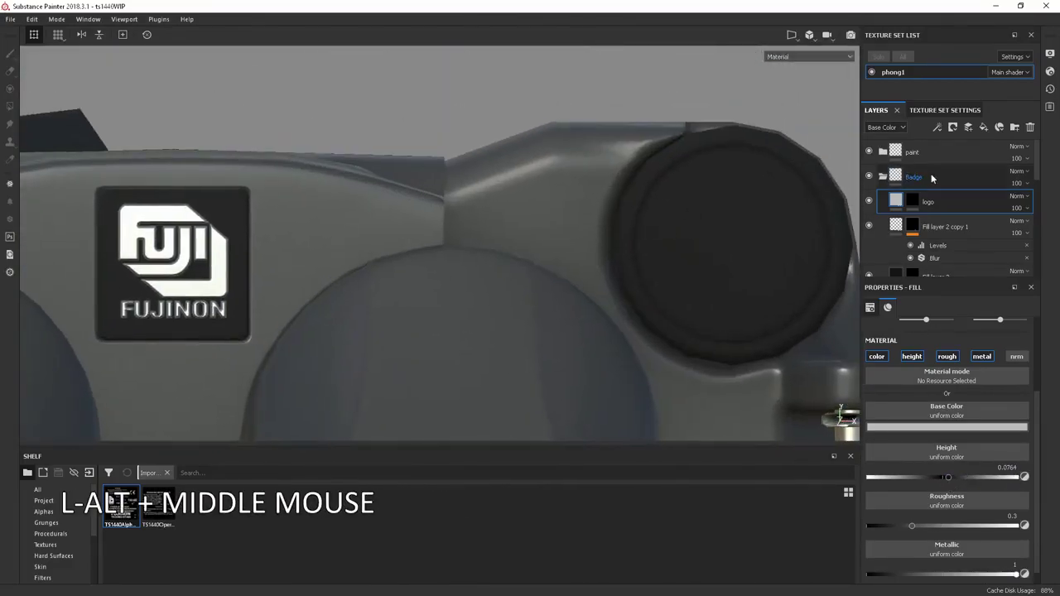
Collapse the Badge folder and add a fill layer named "degrees" at the top inside the heightDetails folder
left_click(883, 177)
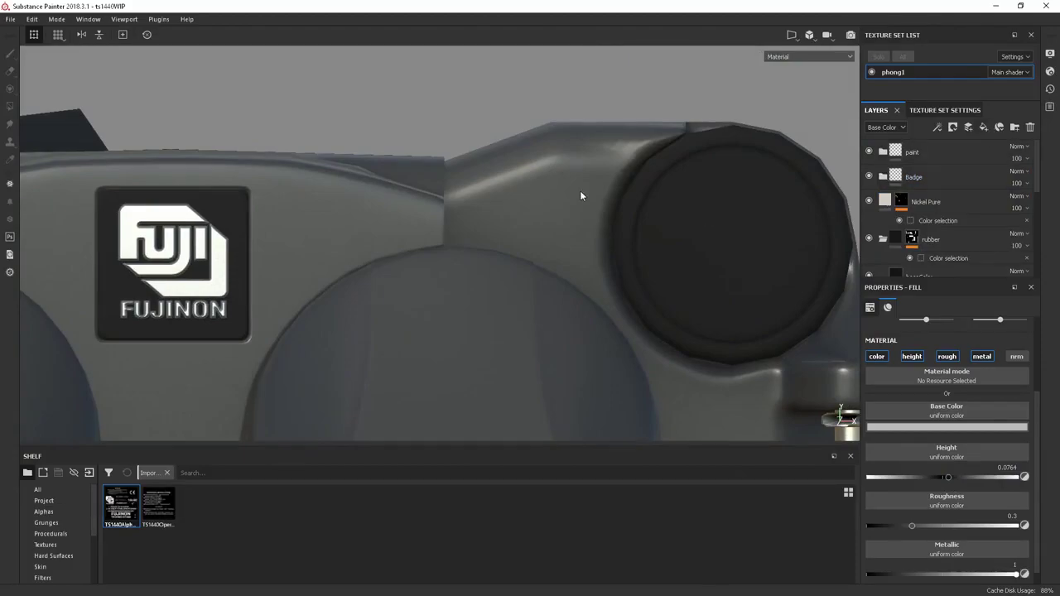
scroll(964, 224, "down", 5)
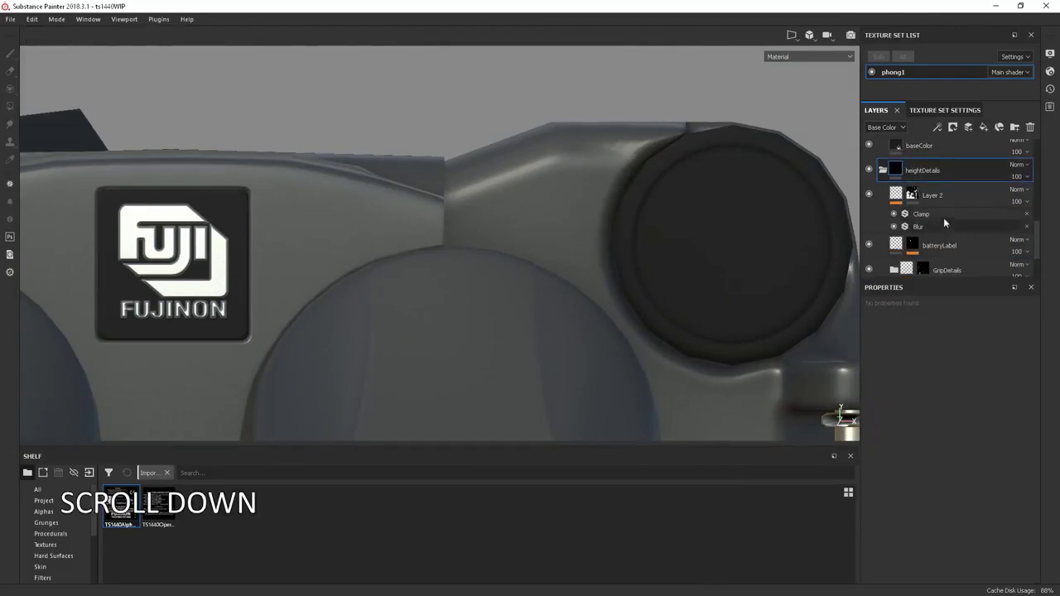
left_click(933, 197)
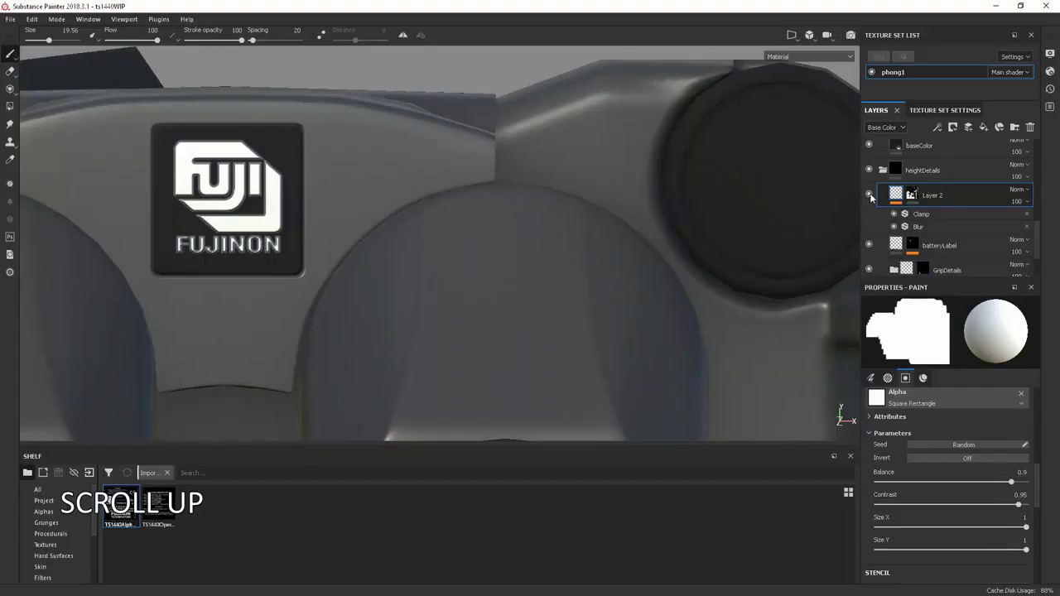
left_click(967, 169)
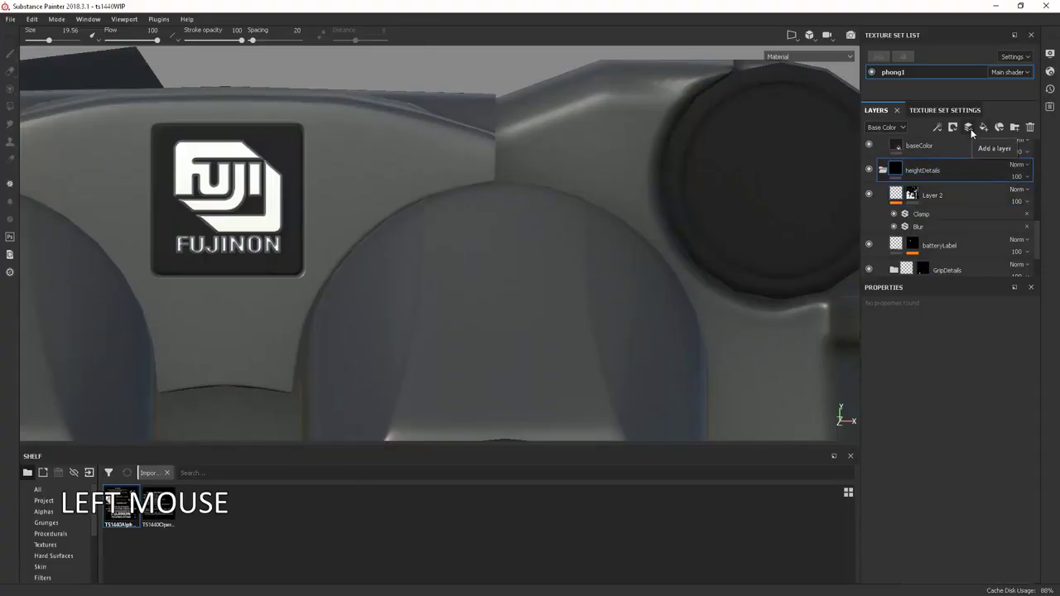
left_click(983, 128)
left_click(916, 207)
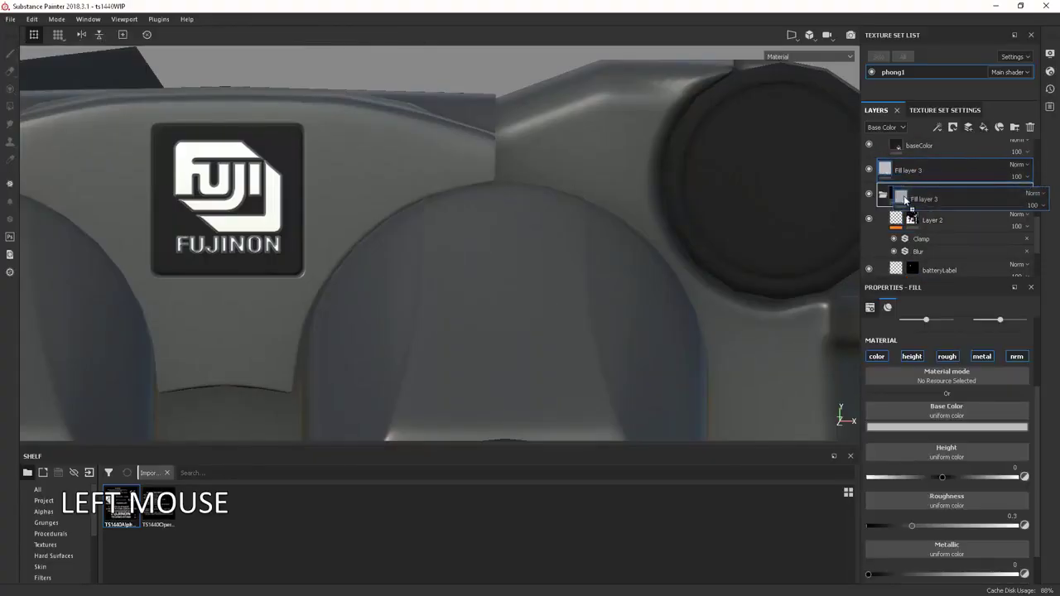
key("ctrl+s")
double_click(918, 197)
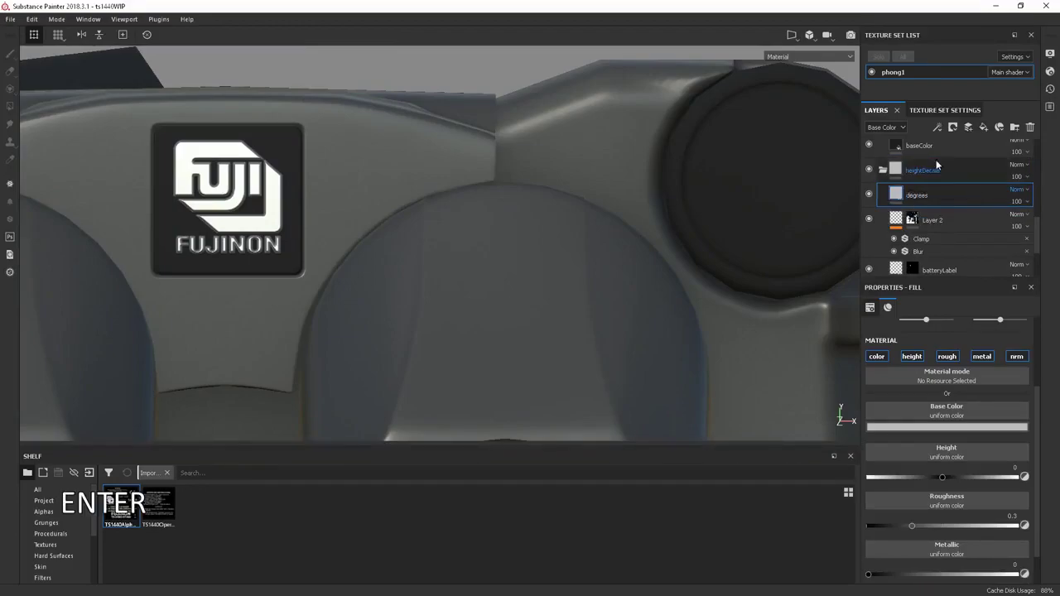
Add a black mask to the degrees layer and load TS1440AlphaSheet as the brush stencil
right_click(897, 202)
left_click(929, 219)
scroll(938, 459, "down", 6)
scroll(937, 462, "up", 2)
scroll(937, 464, "down", 5)
left_click_drag(120, 518, 946, 544)
Scale, rotate and move the stencil so its 70 and 60 markings lie near the panel beside the badge
right_click_drag(637, 269, 621, 279, "alt")
right_click_drag(701, 159, 698, 236)
mouse_move(698, 236)
middle_mouse_down()
mouse_move(364, 181)
mouse_move(294, 15)
middle_mouse_up()
right_click_drag(348, 170, 348, 151)
middle_click_drag(348, 151, 359, 128)
left_click_drag(424, 193, 416, 172)
middle_click_drag(415, 171, 439, 130)
right_click_drag(440, 130, 334, 238, "alt")
middle_click_drag(334, 238, 497, 244, "alt")
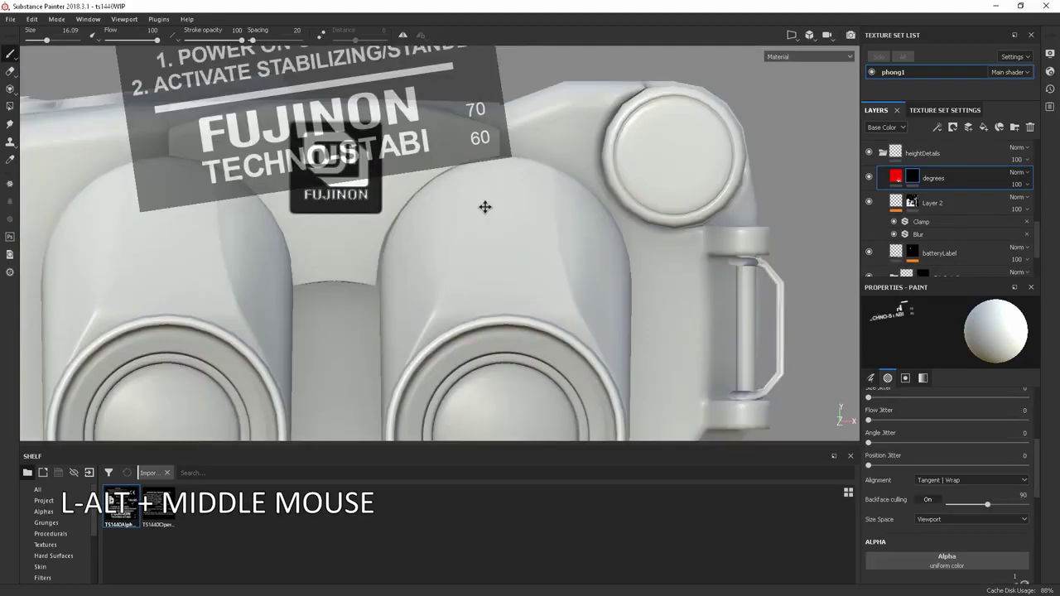
Fit the panel's outer end under the stencil's 60 and paint that number above the right eyepiece with a smaller brush
middle_click_drag(485, 207, 488, 208, "alt")
right_click_drag(488, 208, 485, 189, "alt")
middle_click_drag(481, 161, 485, 156, "alt")
mouse_move(557, 178)
right_mouse_down("ctrl")
mouse_move(522, 178)
mouse_move(549, 178)
right_mouse_up("ctrl")
left_click(482, 138)
middle_click_drag(529, 220, 566, 185, "alt")
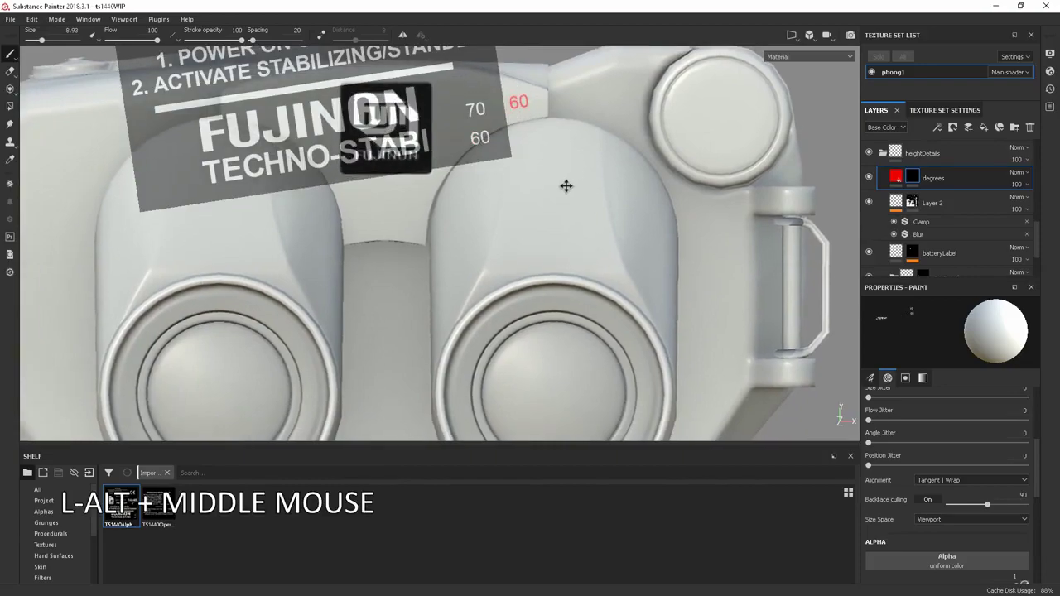
Tilt the stencil further, paint the 70 between the badge and the 60, and remove the stencil
key("s")
key("s")
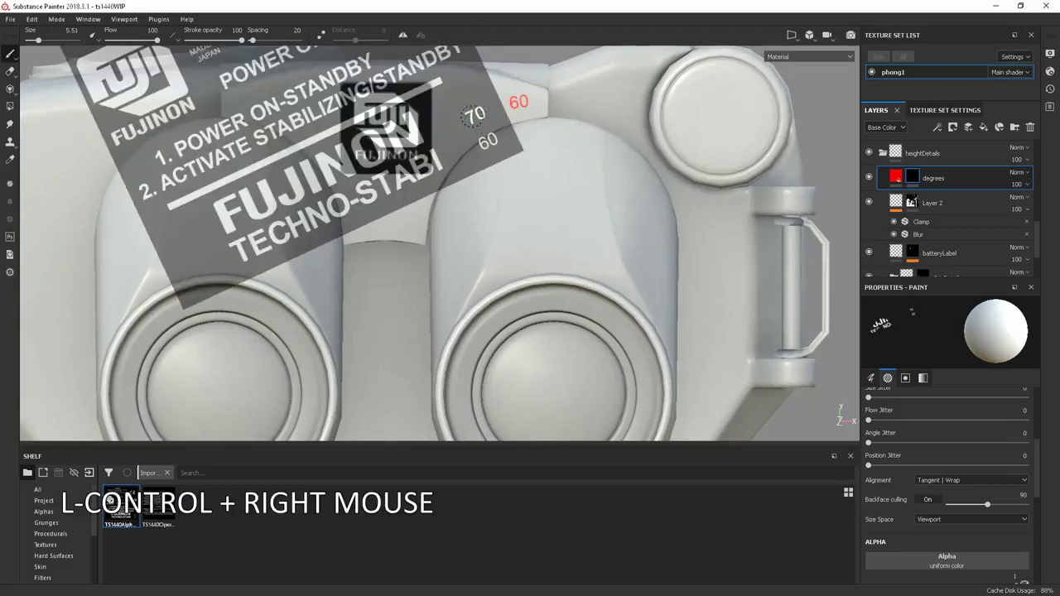
left_click(472, 114)
scroll(1017, 531, "down", 3)
right_click_drag(488, 365, 487, 323, "alt")
scroll(965, 540, "up", 5)
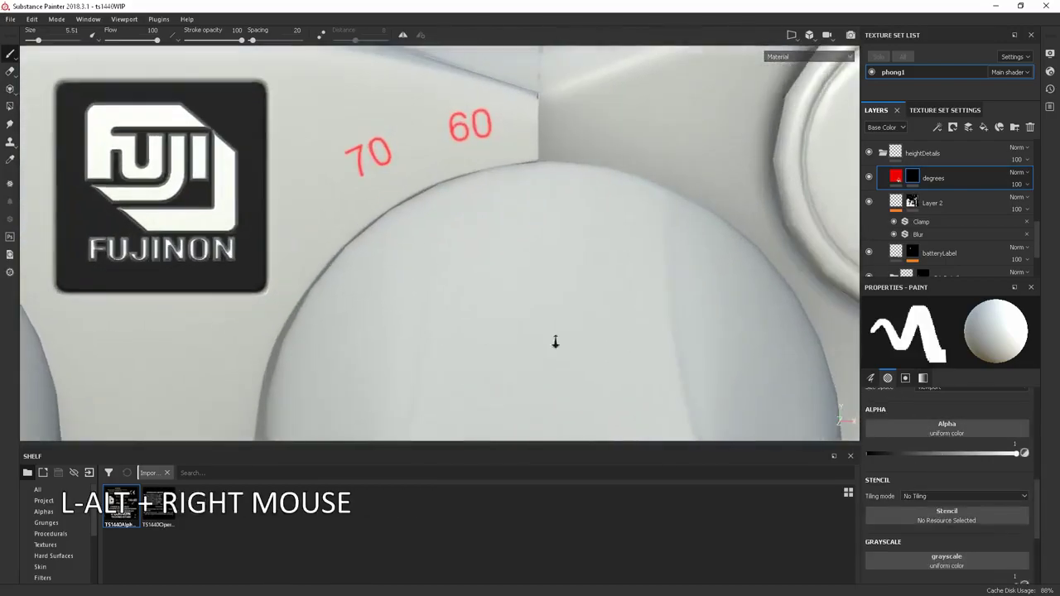
Set the brush alpha to Shape Paraboloid for painting round dots
left_click(969, 429)
scroll(975, 535, "down", 2)
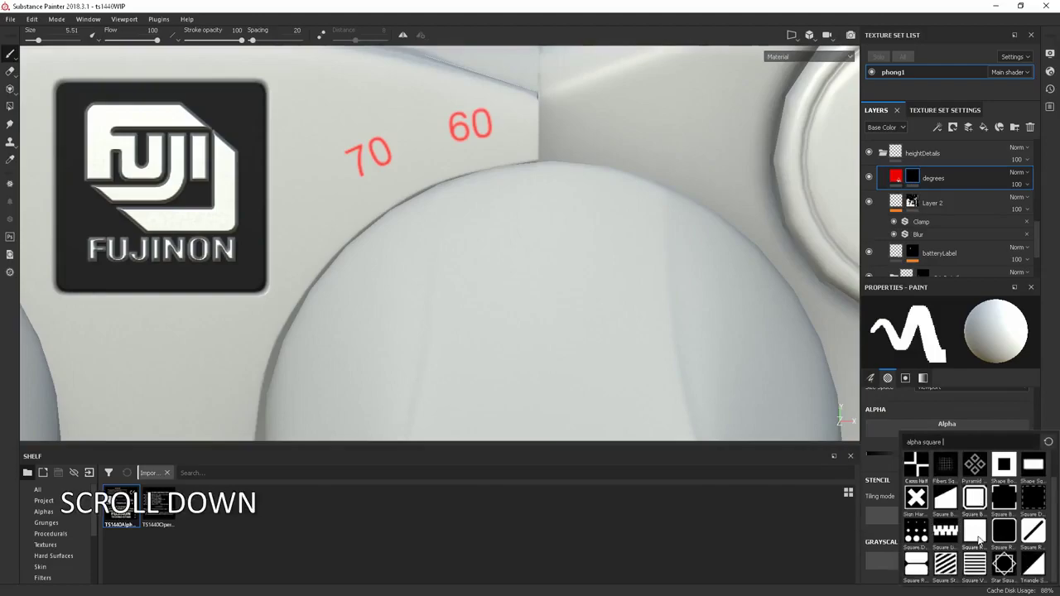
key("BackSpace")
key("BackSpace")
key("BackSpace")
key("BackSpace")
key("BackSpace")
key("BackSpace")
scroll(1005, 507, "down", 5)
scroll(1004, 517, "down", 10)
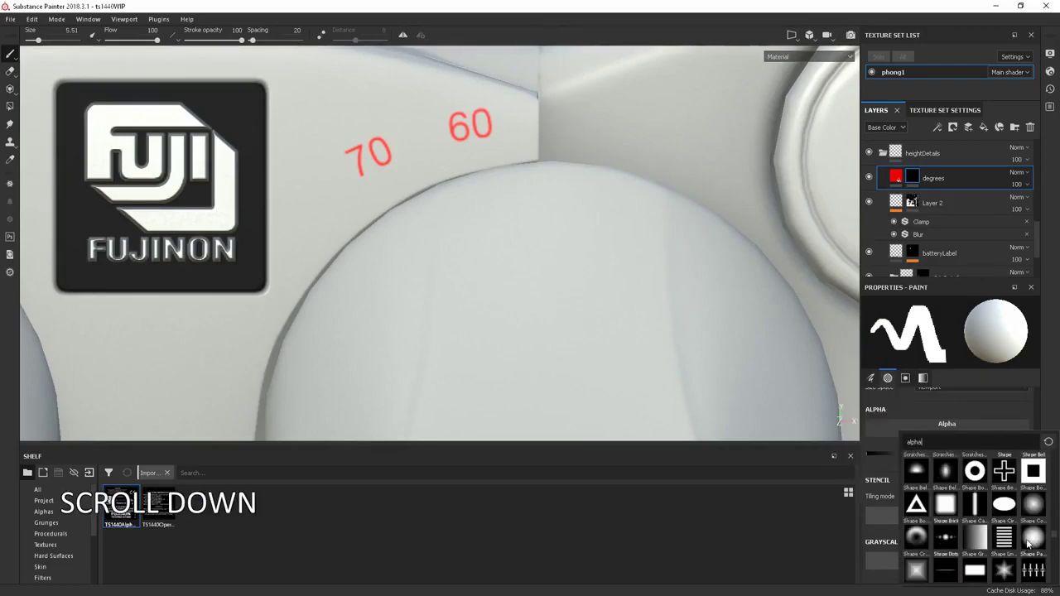
left_click(1033, 539)
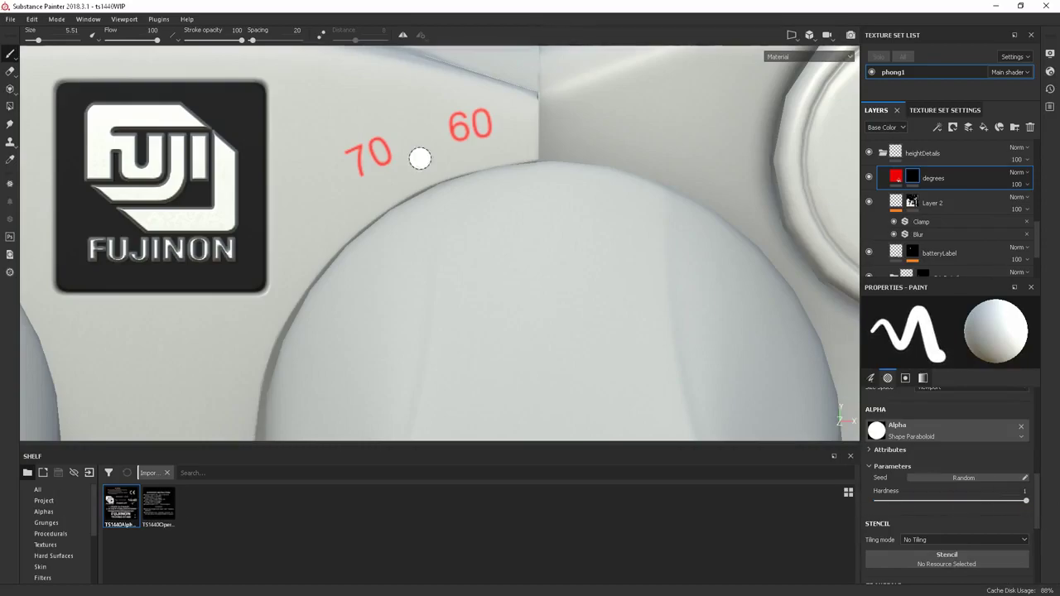
Paint a large dot under each of the 60 and 70 marks and four evenly spaced small dots between them, undoing misplaced ones
mouse_move(470, 159)
right_mouse_down("ctrl")
mouse_move(475, 151)
mouse_move(431, 173)
right_mouse_up("ctrl")
left_click(478, 153)
left_click(406, 175)
key("ctrl+z")
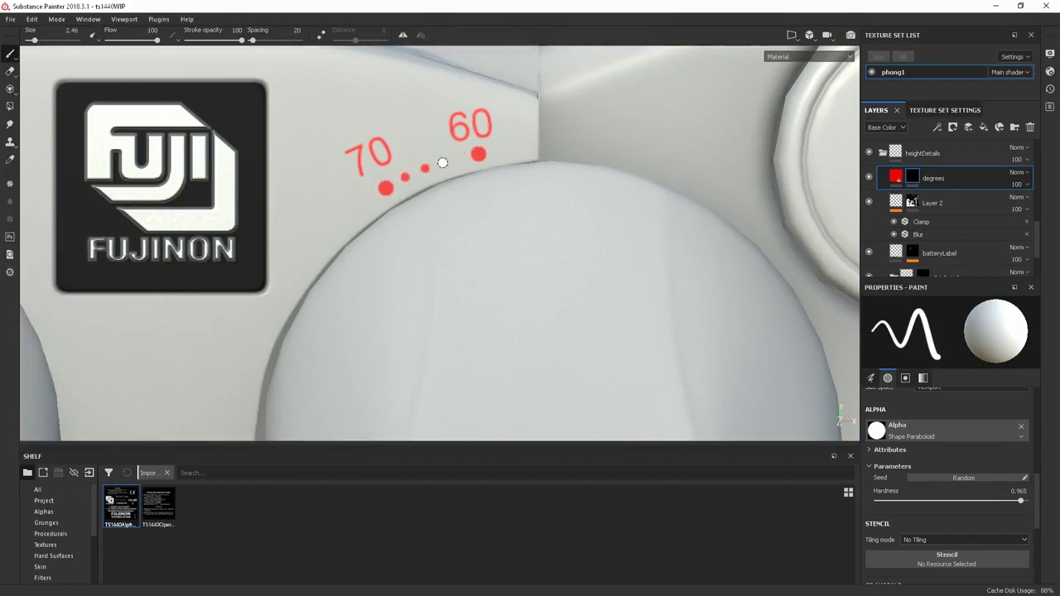
key("ctrl+z")
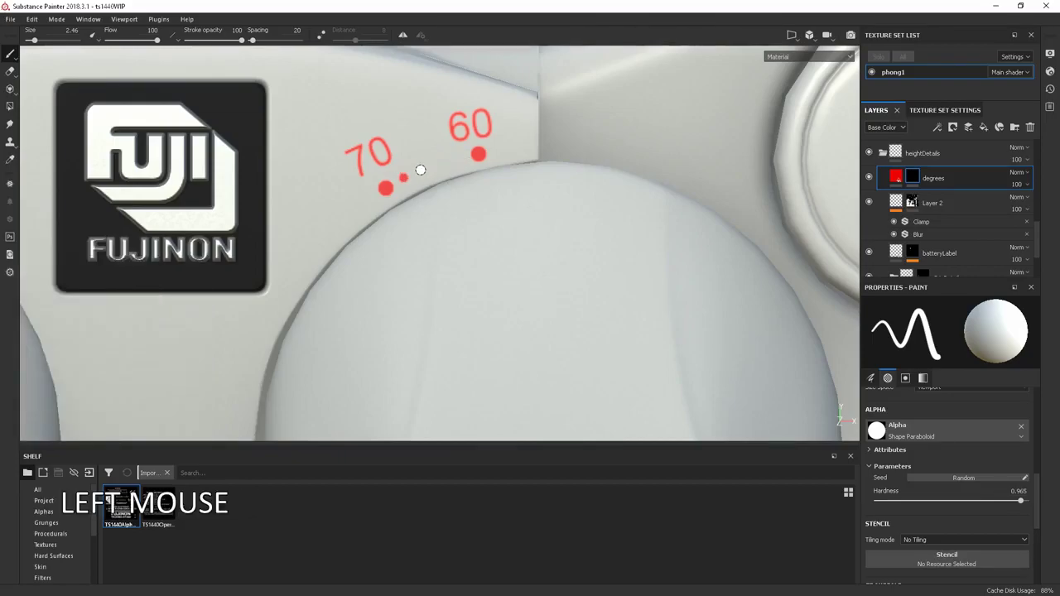
key("ctrl+z")
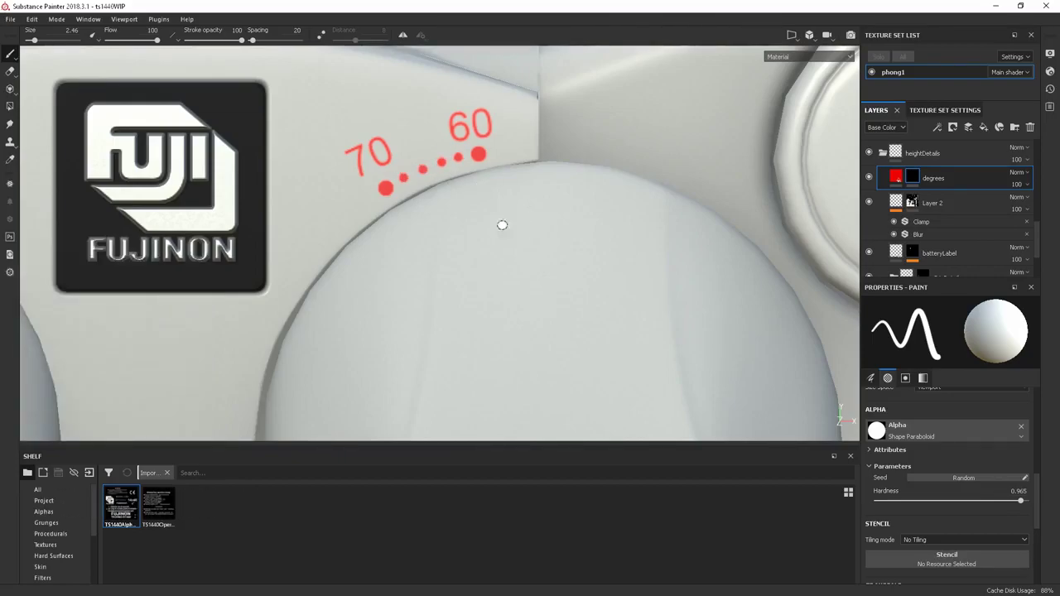
key("ctrl+z")
Turn off the degrees layer's roughness, metallic and normal channels, keeping only height active
left_click_drag(441, 163, 568, 314, "alt")
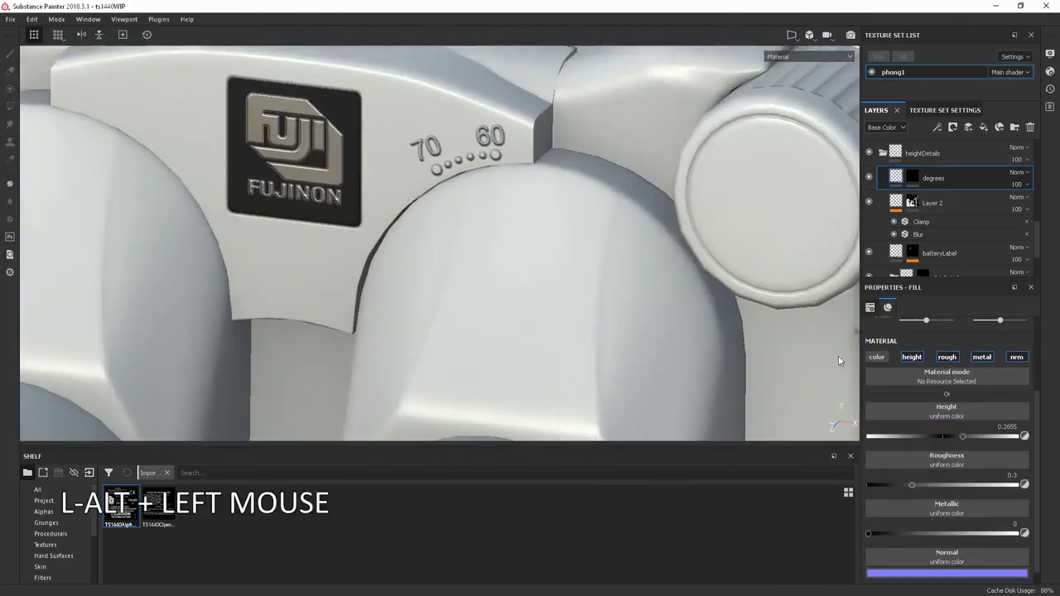
left_click(947, 357)
left_click(981, 357)
left_click(1016, 357)
left_click_drag(577, 253, 482, 293, "alt")
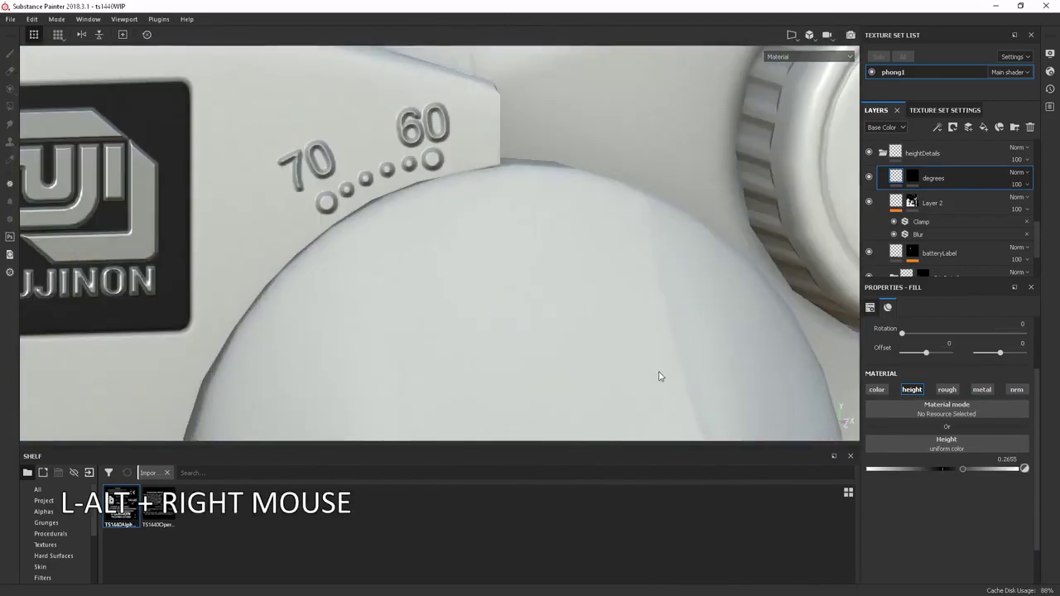
Lower the height of the degrees layer to about 0.156
left_click_drag(960, 468, 954, 469)
right_click_drag(618, 322, 511, 336, "alt")
left_click_drag(511, 336, 786, 199, "alt")
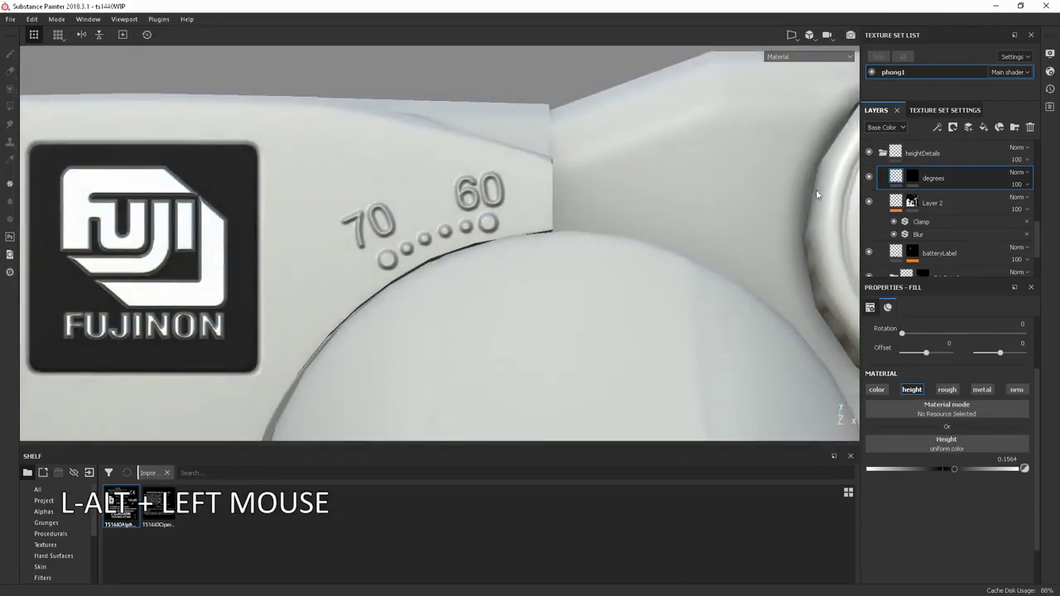
Add a Blur filter to the degrees layer's mask with a blur intensity of 0.17
right_click(919, 180)
left_click(960, 426)
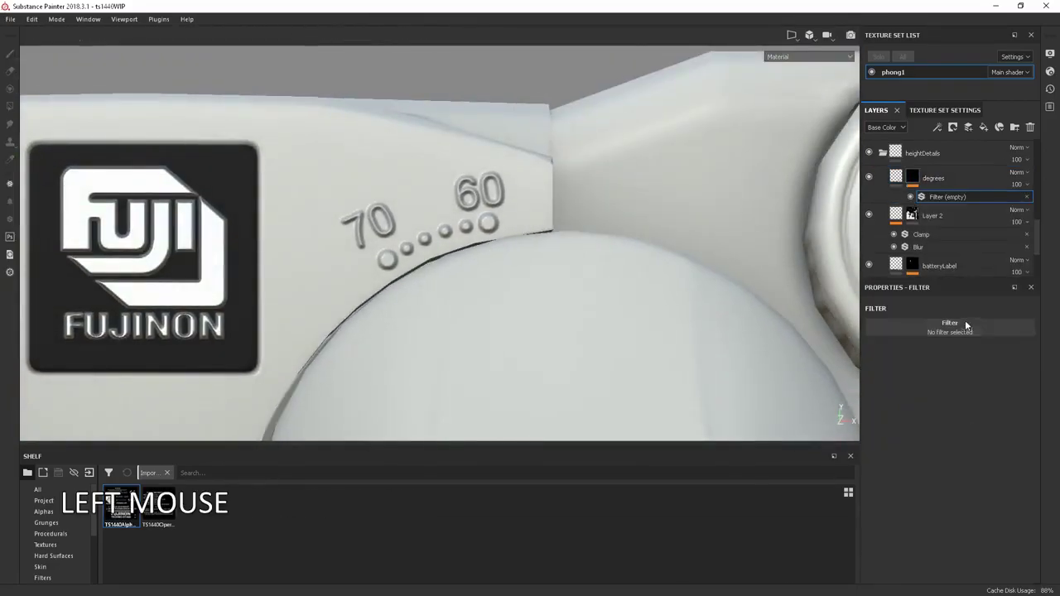
left_click(965, 324)
left_click(953, 365)
left_click_drag(883, 396, 878, 397, "ctrl")
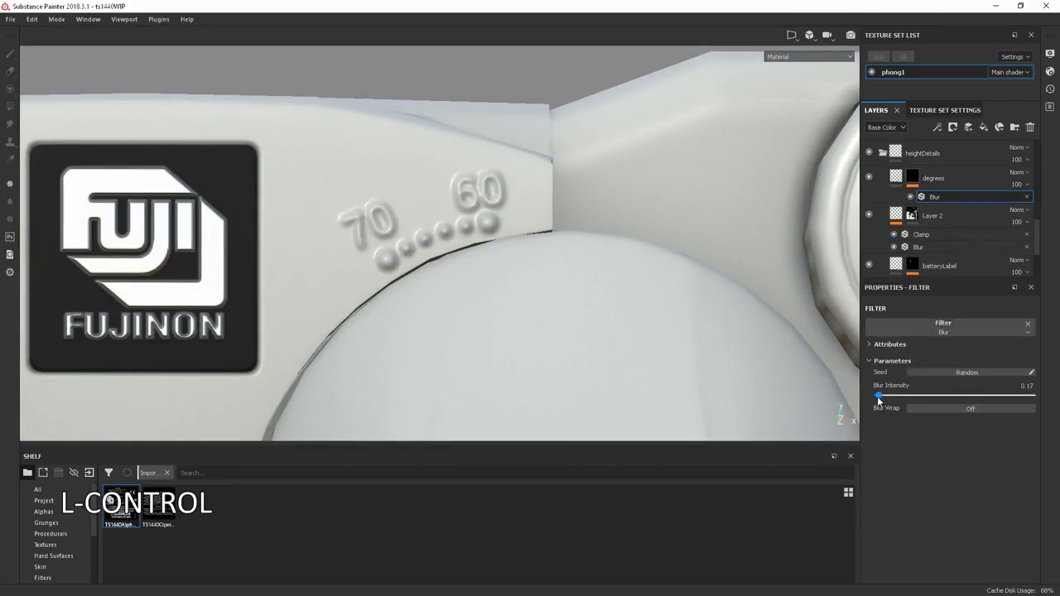
Add Levels above the Blur on the degrees mask and narrow its input range to sharpen the blurred edges
right_click(949, 195)
left_click(973, 237)
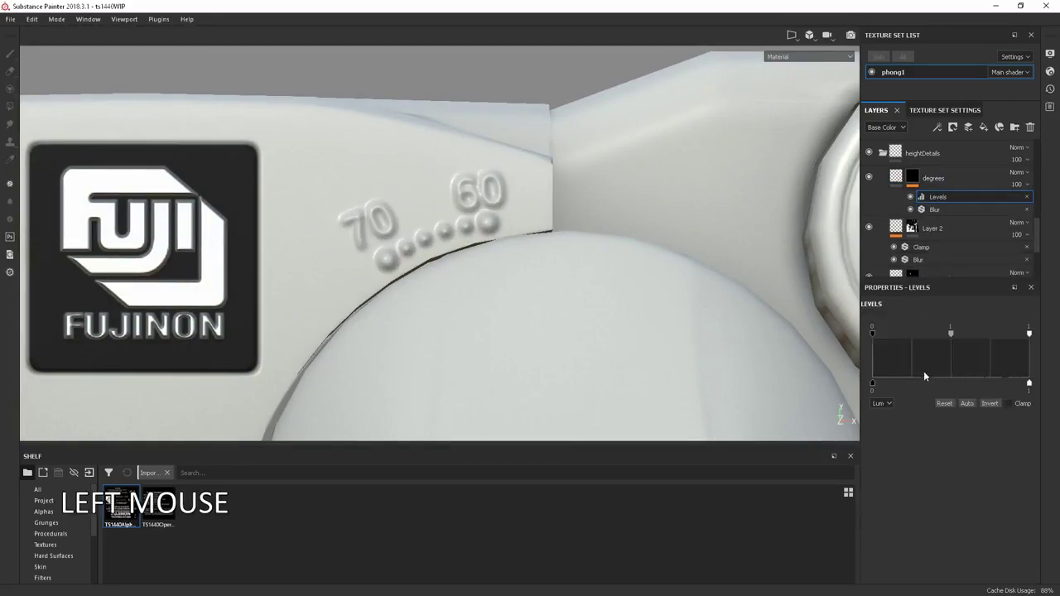
left_click_drag(941, 332, 950, 342)
left_click_drag(873, 334, 900, 338)
left_click_drag(1030, 334, 947, 336)
Fine-tune the degrees layer's height and adjust the Clamp filter's minimum on Layer 2
left_click_drag(464, 273, 430, 300, "alt")
left_click(897, 179)
left_click_drag(961, 468, 953, 469)
right_click_drag(348, 282, 613, 286, "alt")
left_click(945, 222)
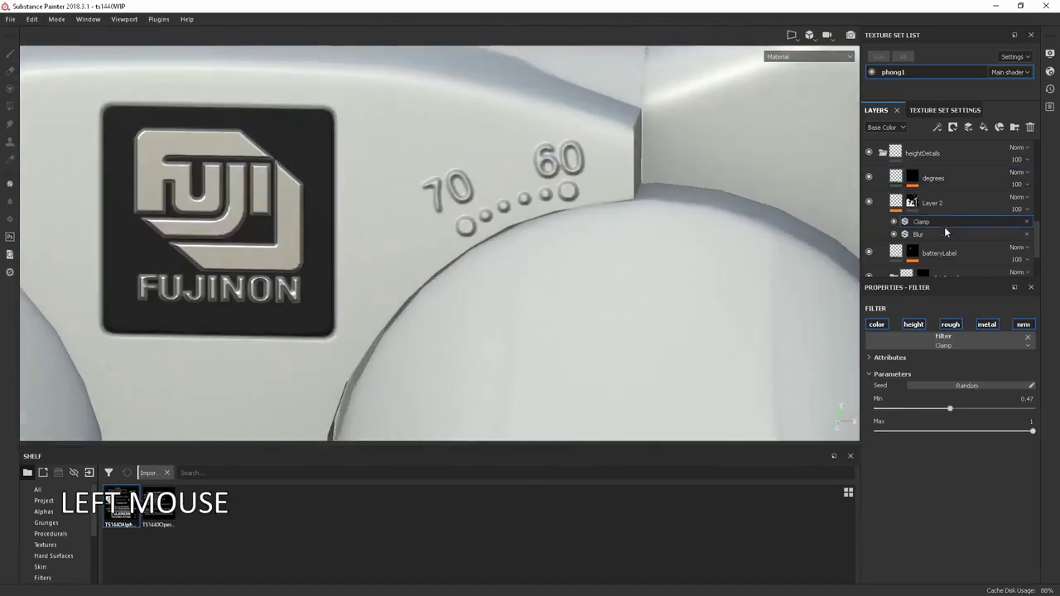
left_click_drag(876, 410, 941, 412)
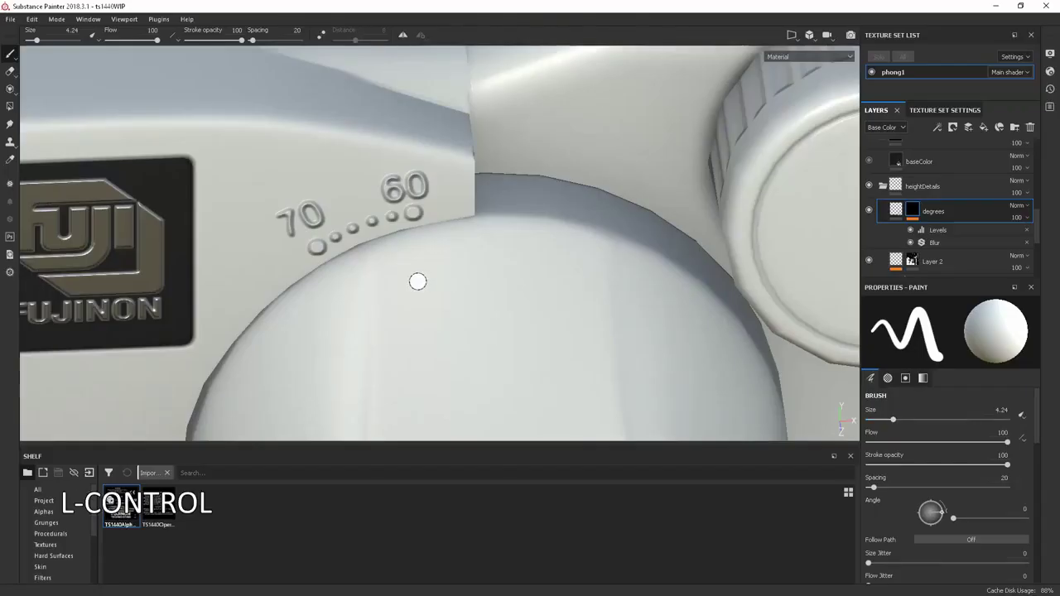
Try painting a short straight line below the 60 on the degrees mask, and undo it
right_click_drag(416, 279, 417, 263, "ctrl")
left_click(407, 245)
left_click(407, 283, "shift")
right_click_drag(521, 326, 439, 333, "alt")
left_click_drag(439, 333, 452, 298, "alt")
mouse_move(462, 307)
middle_mouse_down("alt")
mouse_move(469, 227)
mouse_move(458, 282)
middle_mouse_up("alt")
right_click_drag(458, 282, 546, 248, "alt")
key("ctrl+z")
key("ctrl+z")
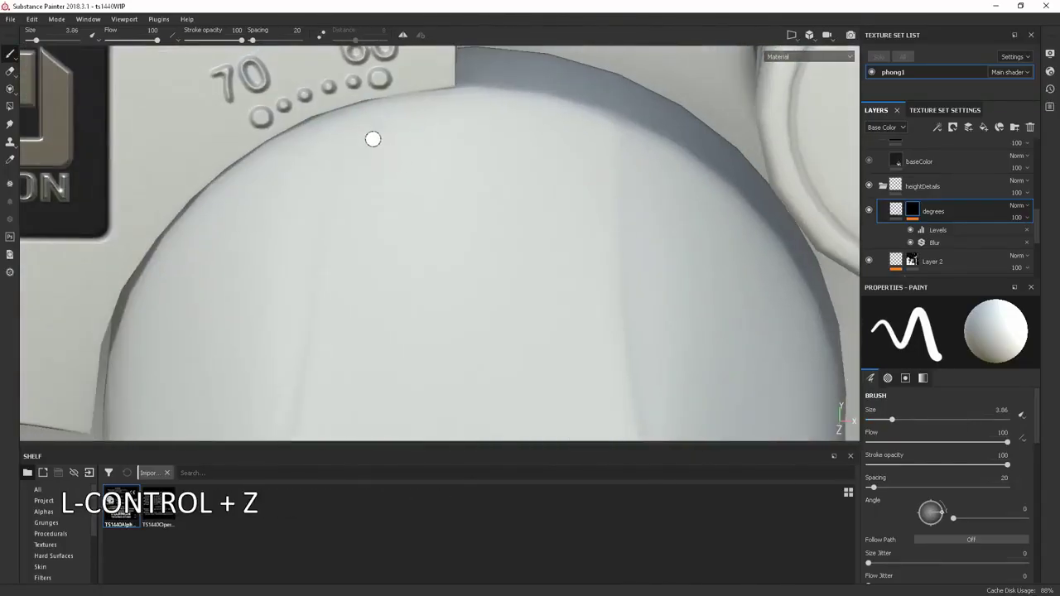
Add a new paint layer named eyePiece above the degrees layer for the marking below the ribbed eyepiece ring
left_click_drag(545, 287, 563, 75, "alt")
scroll(563, 74, "down", 3)
middle_click_drag(563, 75, 654, 161, "alt")
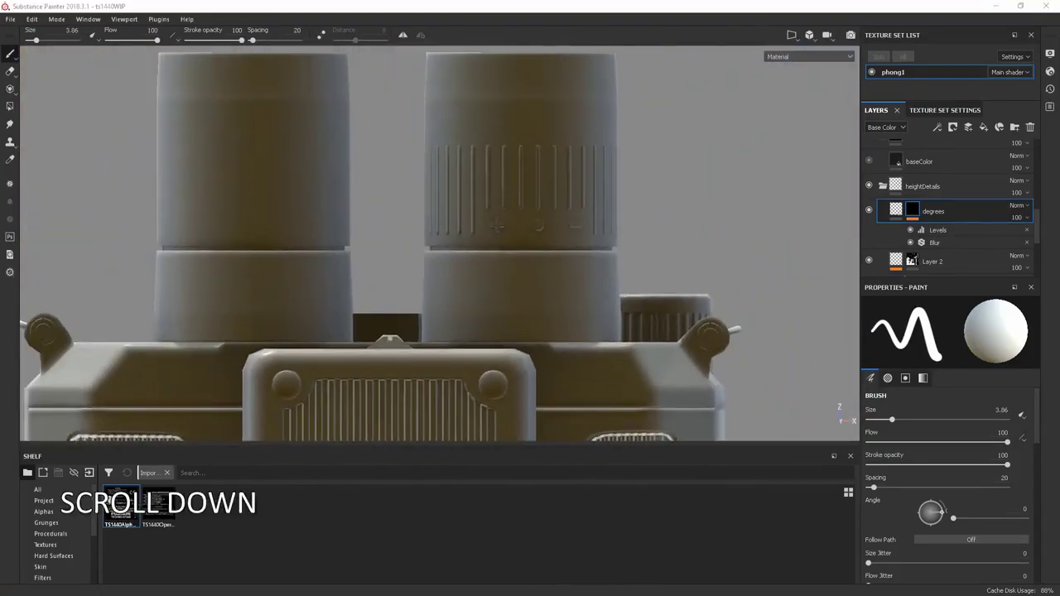
scroll(439, 243, "down", 1)
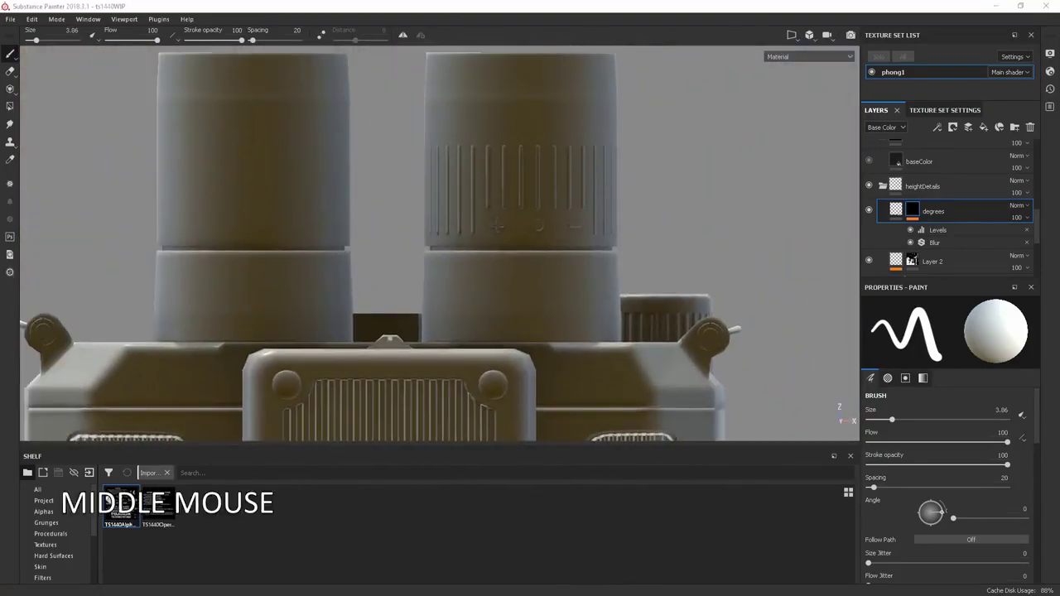
middle_click_drag(347, 351, 234, 348, "alt")
right_click_drag(580, 344, 770, 338, "alt")
middle_click_drag(770, 338, 667, 307, "alt")
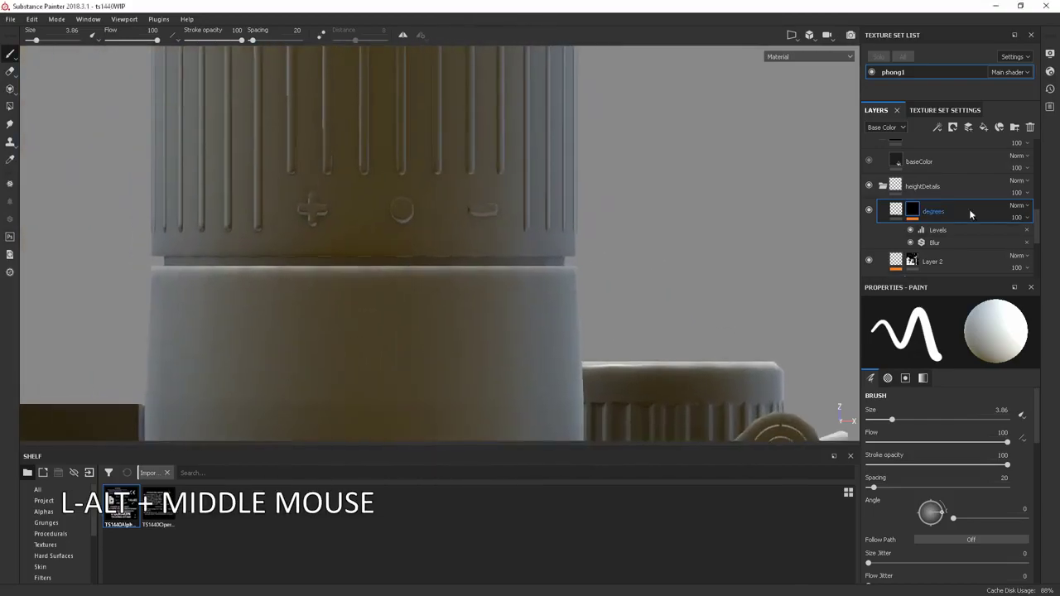
left_click(969, 127)
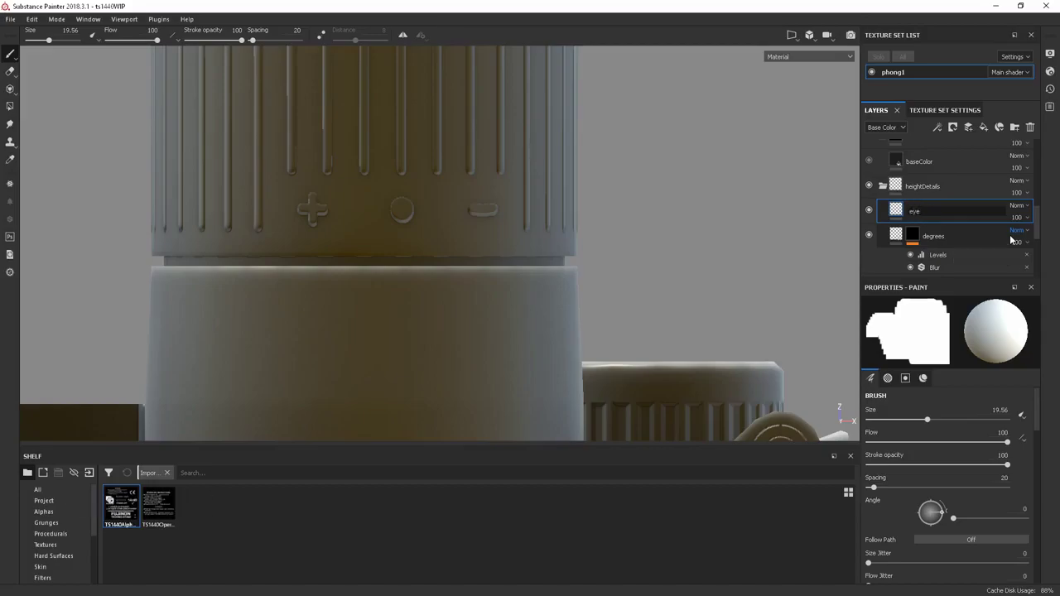
Set the brush alpha to Shape Capsule and the brush size to about 5.3
right_click_drag(430, 289, 369, 289, "ctrl")
scroll(904, 482, "down", 7)
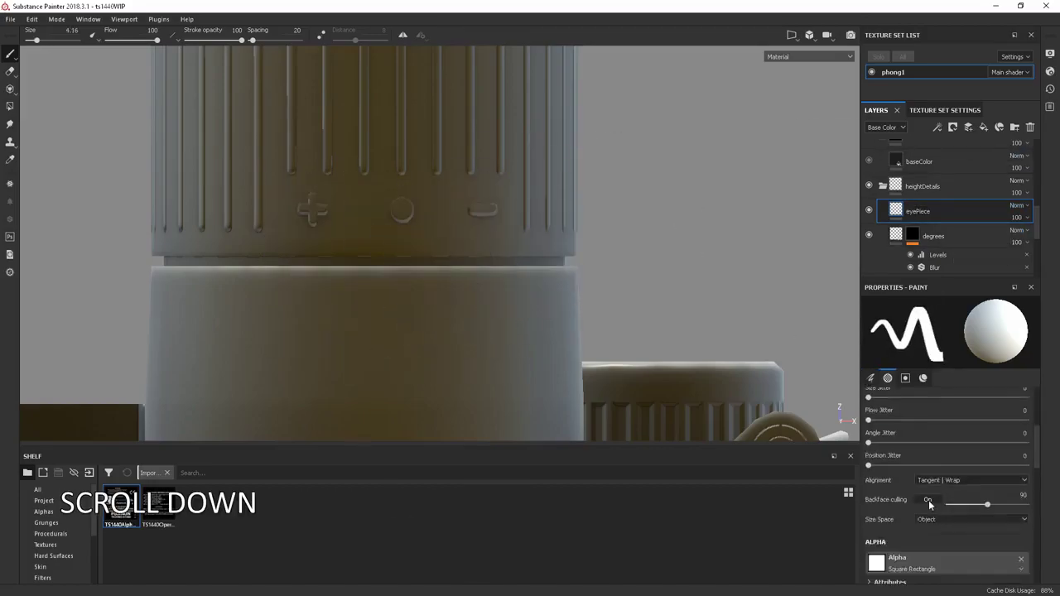
scroll(903, 475, "up", 1)
left_click(919, 430)
scroll(994, 502, "up", 2)
scroll(994, 502, "down", 2)
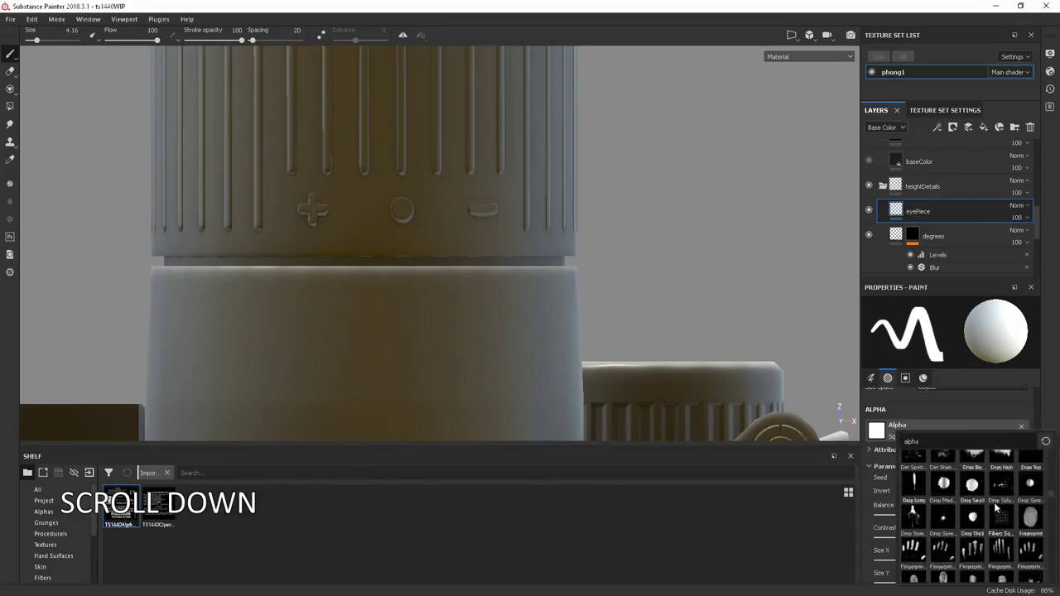
scroll(984, 513, "down", 2)
left_click(943, 503)
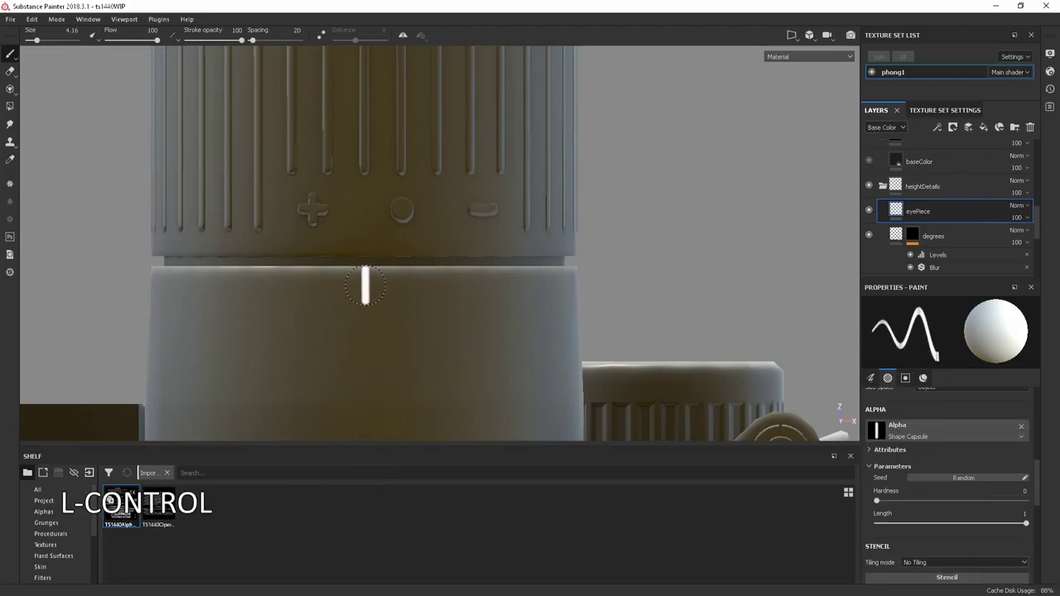
right_click_drag(366, 280, 364, 283, "ctrl")
Keep only the brush's height channel active at about -0.26, and undo the test capsule stamped on the eyepiece
scroll(987, 512, "down", 3)
left_click(910, 459)
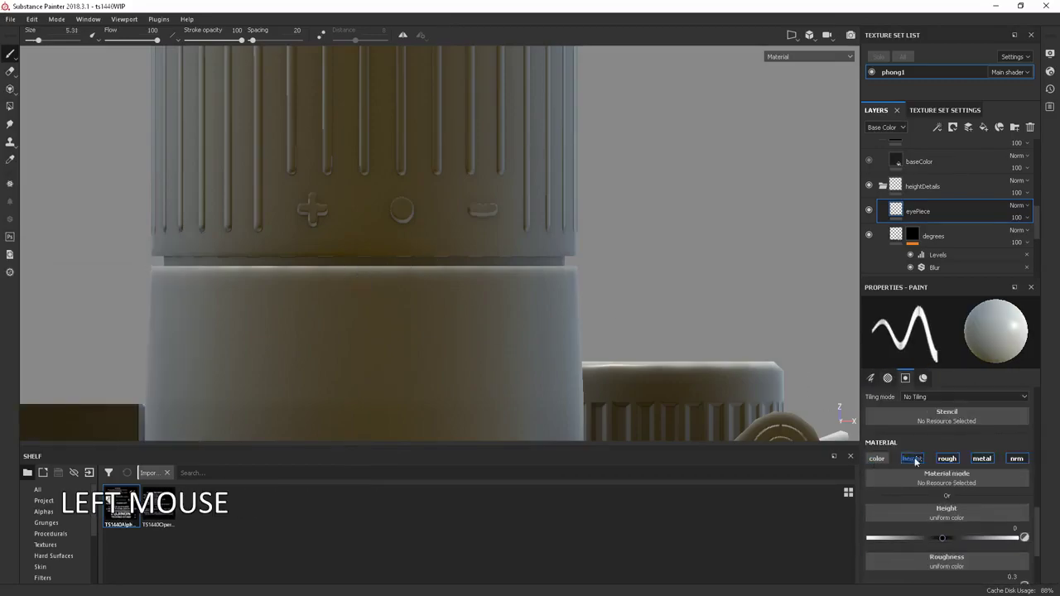
left_click(1017, 459)
left_click_drag(942, 538, 925, 551)
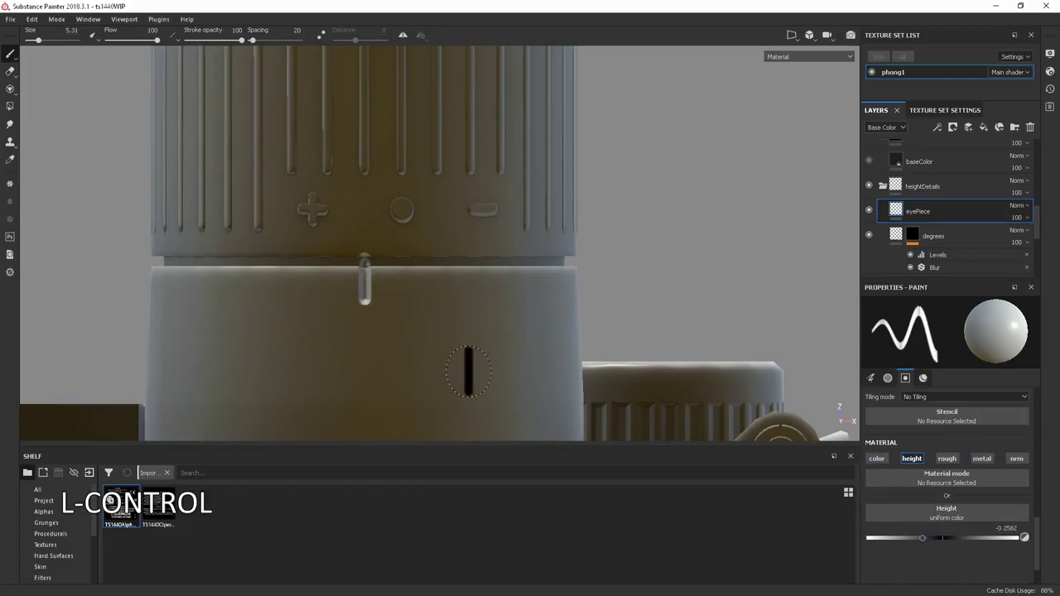
key("ctrl+z")
Enlarge the brush to about 11, stamp a recessed capsule notch below the eyepiece ring gap, and clean up its upper overflow with height 0
scroll(931, 506, "up", 10)
left_click_drag(898, 420, 915, 420)
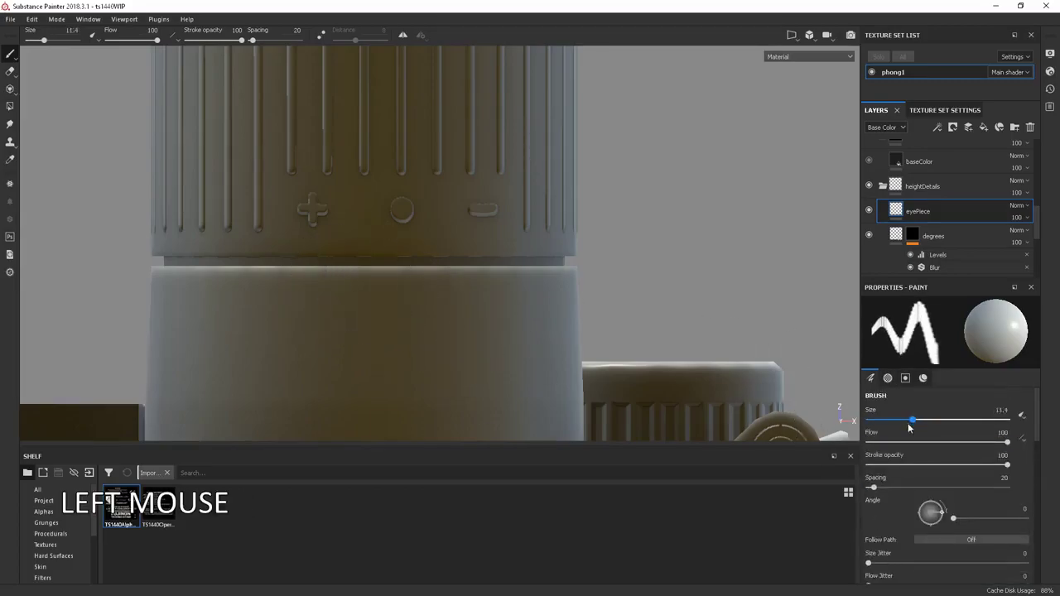
left_click(368, 273)
key("ctrl+z")
key("ctrl+z")
scroll(914, 508, "down", 2)
left_click(369, 277)
key("ctrl+z")
left_click(369, 263)
scroll(953, 489, "down", 3)
mouse_move(354, 219)
left_mouse_down("ctrl")
mouse_move(411, 255)
mouse_move(379, 247)
left_mouse_up("ctrl")
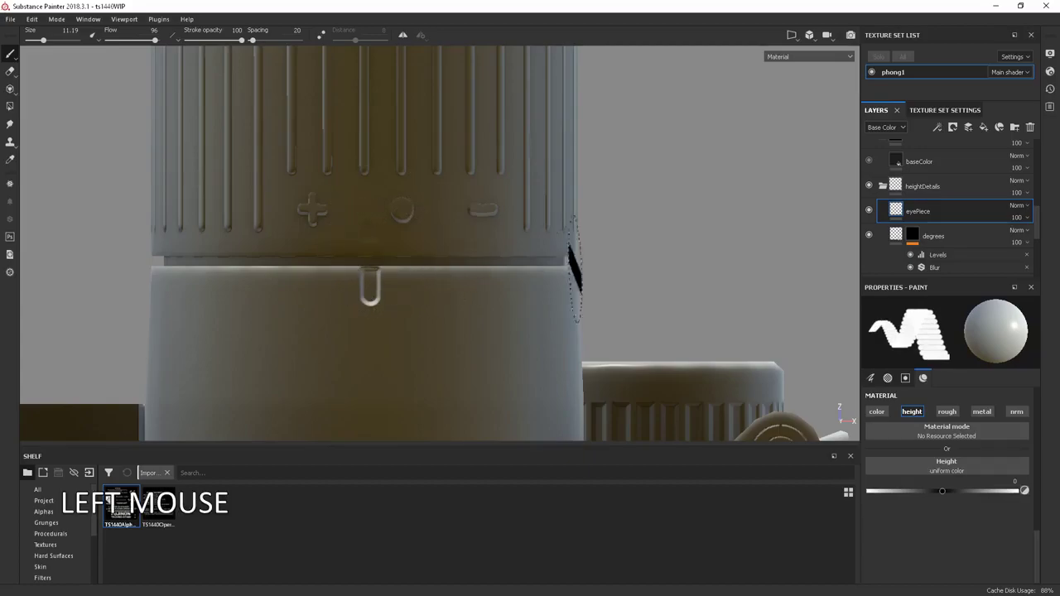
Add a fill layer named CE above the eyePiece layer and give it a black mask
left_click_drag(474, 248, 473, 307, "alt")
scroll(473, 307, "down", 3)
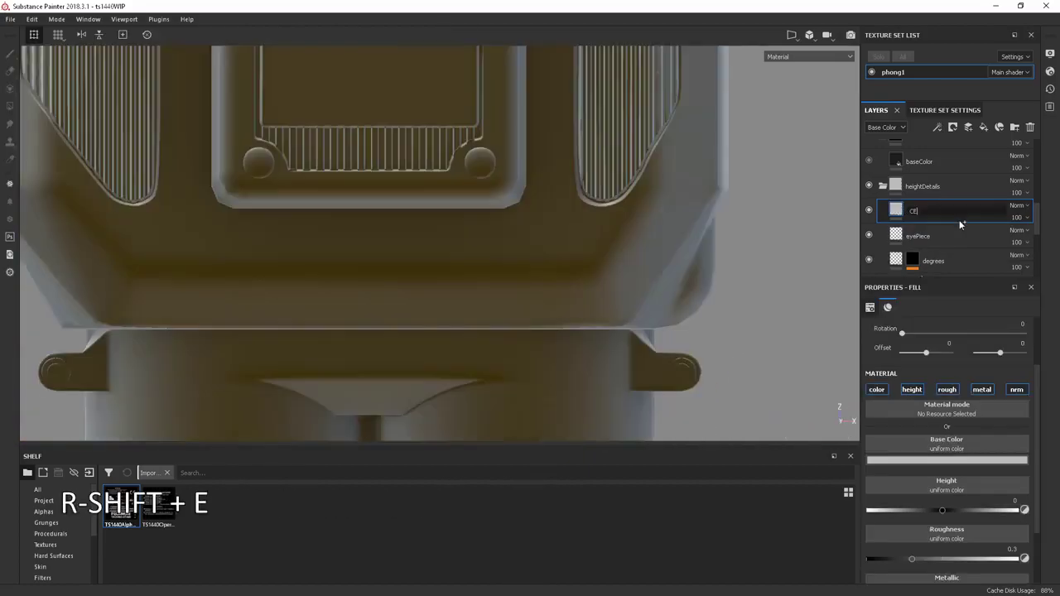
right_click(901, 211)
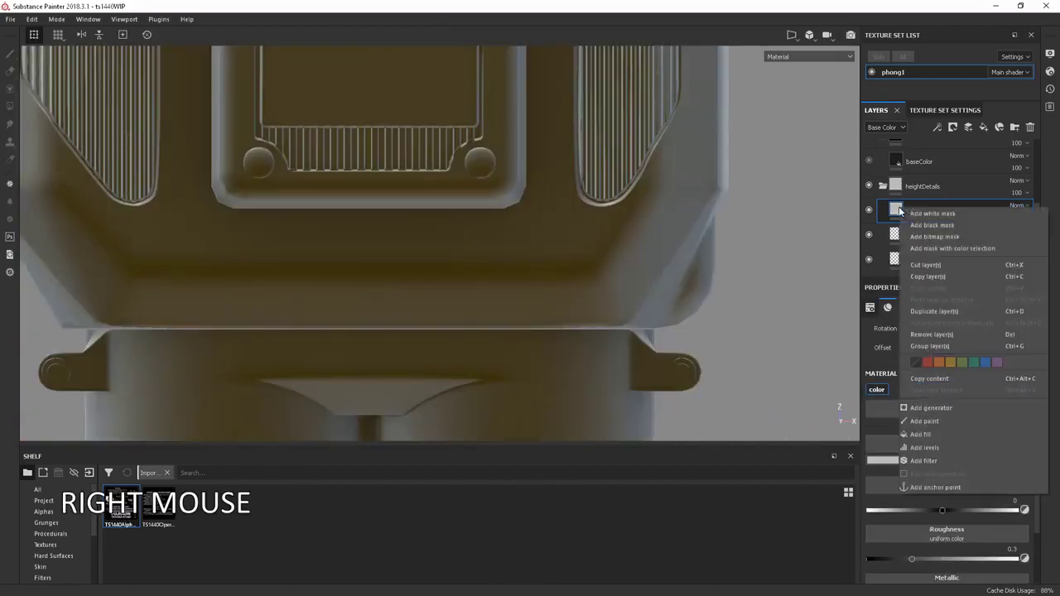
left_click(916, 220)
Load the TS1440AlphaSheet stencil, align its CE mark below the ribbed panel on the underside, and paint it into the mask
left_click(983, 415)
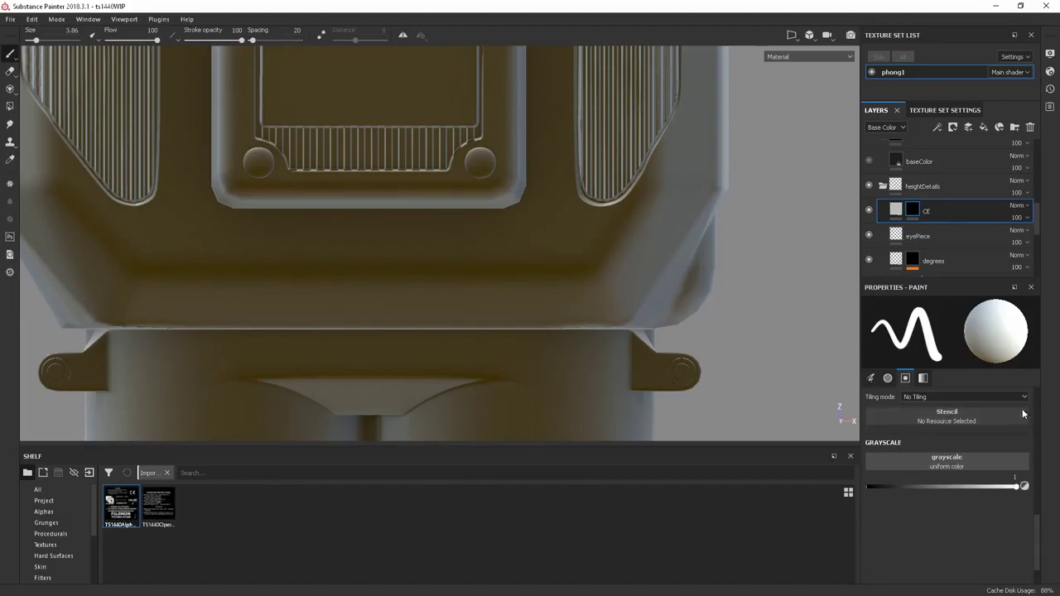
left_click_drag(916, 428, 917, 423)
middle_click_drag(547, 221, 558, 283, "alt")
middle_click_drag(430, 141, 572, 311)
left_click_drag(571, 311, 539, 258, "shift")
middle_click_drag(452, 226, 558, 364)
right_click_drag(559, 365, 538, 373, "alt")
middle_click_drag(538, 373, 676, 398, "alt")
mouse_move(413, 323)
left_mouse_down()
mouse_move(367, 312)
mouse_move(304, 328)
left_mouse_up()
Set the CE layer's base color to red
left_click(896, 211)
left_click(946, 461)
left_click(988, 345)
Erase the first CE mark, reload the TS1440AlphaSheet stencil, realign it, and paint the CE mark again
left_click(913, 211)
key("e")
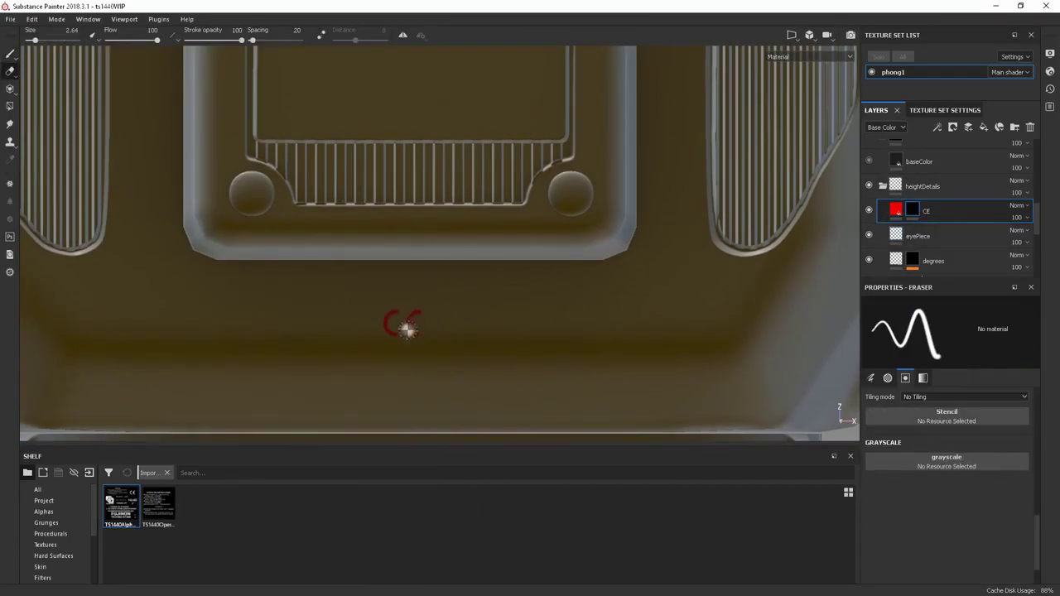
left_click_drag(121, 503, 879, 419)
key("s")
mouse_move(324, 232)
middle_mouse_down()
mouse_move(332, 103)
mouse_move(327, 234)
middle_mouse_up()
left_click_drag(399, 324, 405, 305)
key("1")
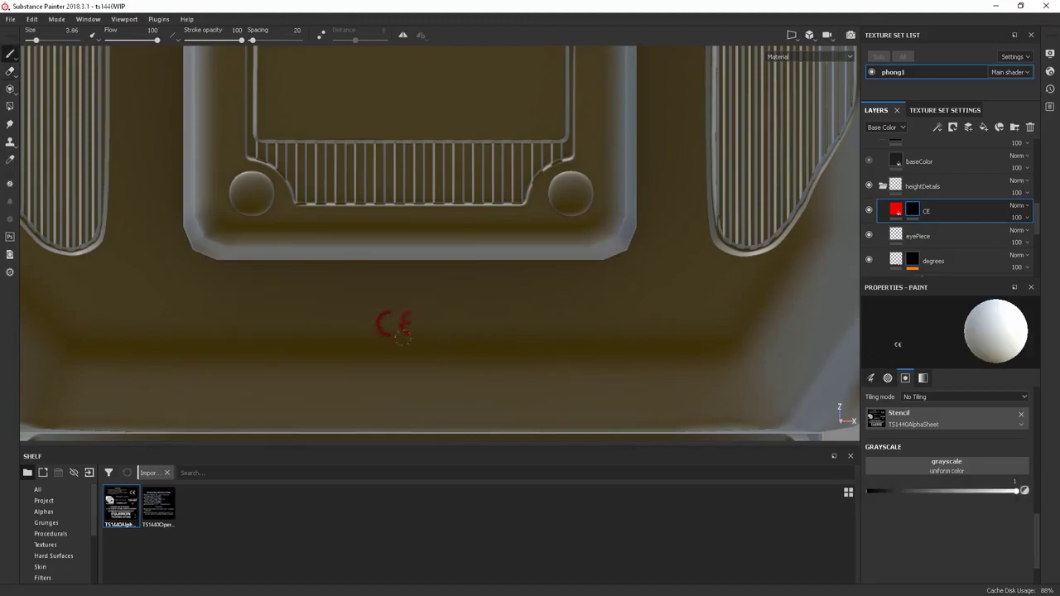
Remove the stencil, leave only the height channel active on the CE layer, and set its height to about 0.19
left_click(1022, 414)
left_click(896, 210)
left_click(878, 390)
left_click(944, 390)
left_click(980, 391)
left_click(1013, 390)
left_click(958, 471)
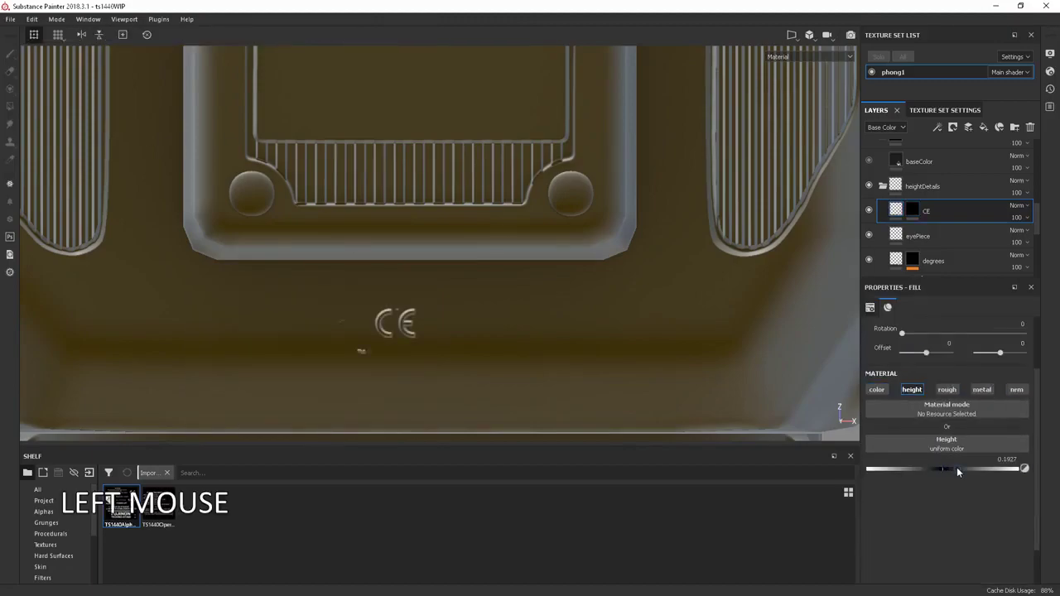
Erase the stray stencil specks around the CE mark from the layer's mask
left_click(912, 211)
key("2")
left_click(1021, 414)
left_click(361, 351)
mouse_move(342, 313)
right_mouse_down("alt")
mouse_move(585, 308)
mouse_move(497, 307)
mouse_move(397, 249)
right_mouse_up("alt")
left_click(455, 302)
Raise the CE layer's height to about 0.287 and save the project
left_click_drag(579, 215, 613, 133, "alt+shift")
right_click_drag(608, 298, 570, 389, "alt")
left_click(895, 211)
left_click_drag(570, 274, 626, 222, "alt")
key("ctrl+s")
left_click_drag(663, 259, 464, 265, "alt+shift")
middle_click_drag(448, 263, 458, 285, "alt")
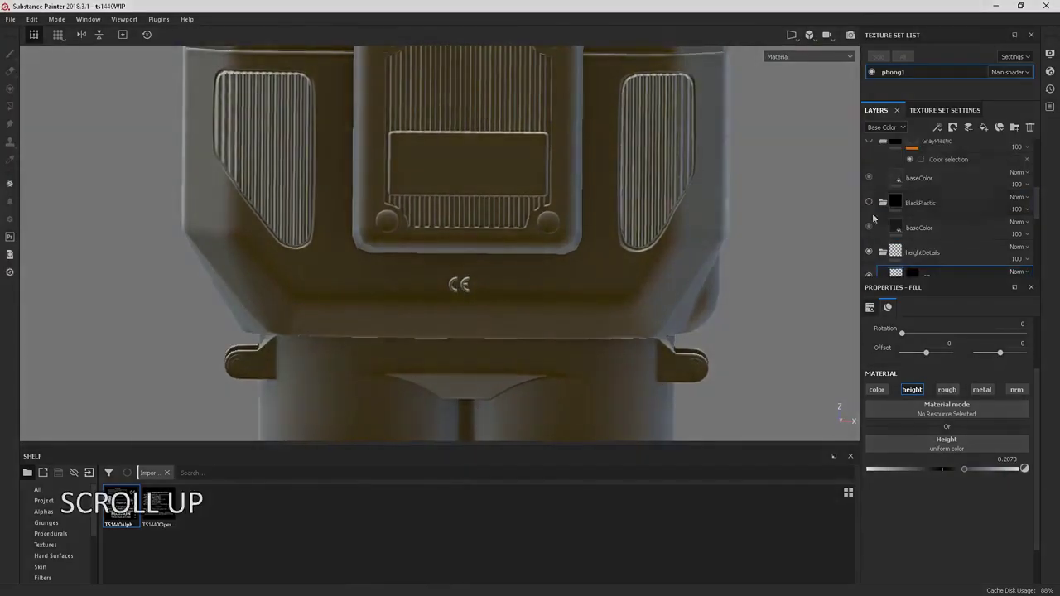